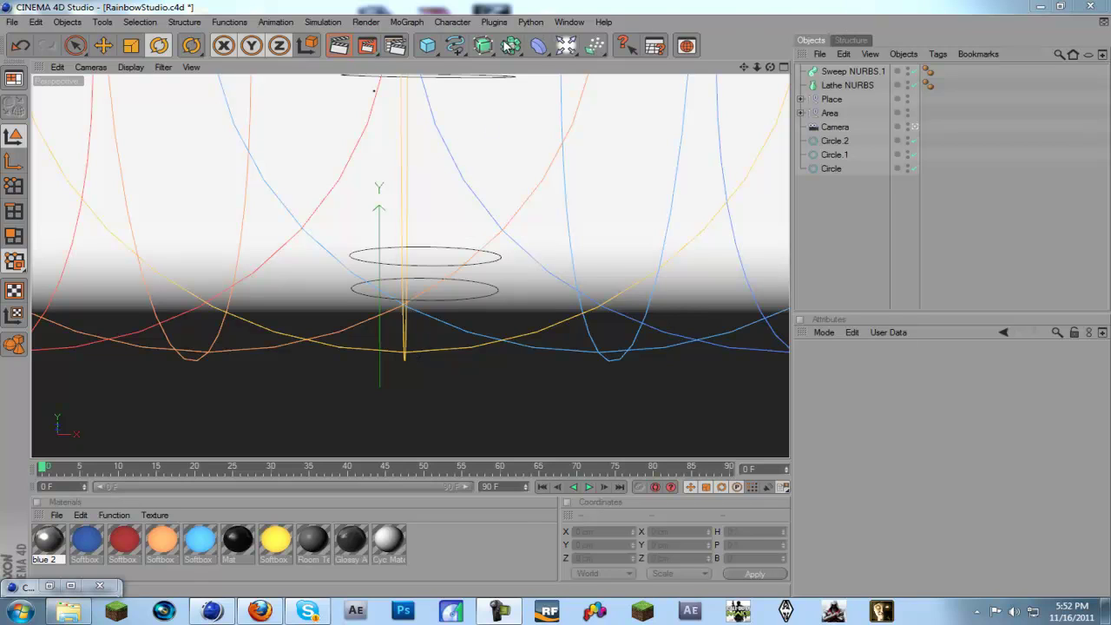
Create a Loft NURBS object and nest Circle.2, Circle.1 and Circle inside it to form a cup
left_click_drag(484, 45, 493, 67)
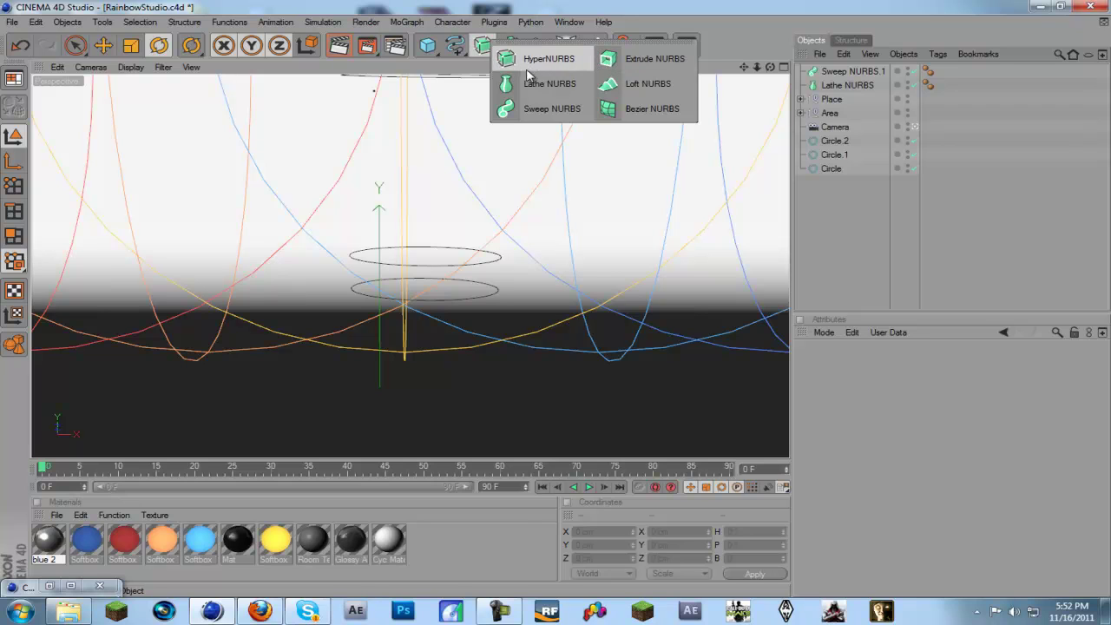
left_click(647, 83)
left_click(841, 155)
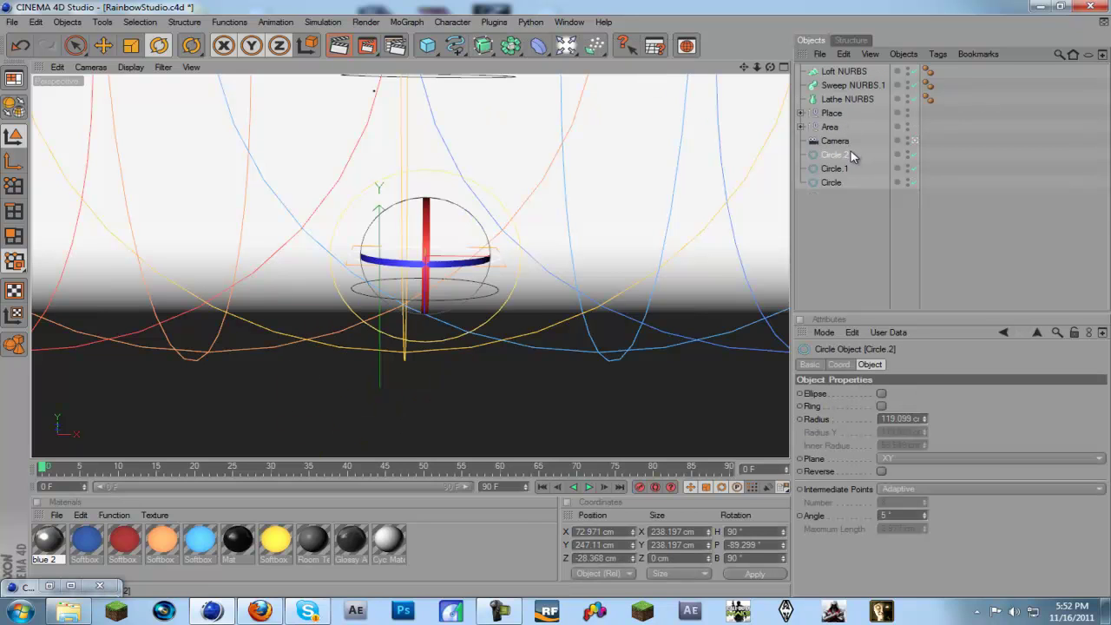
left_click(831, 182)
left_click(462, 50)
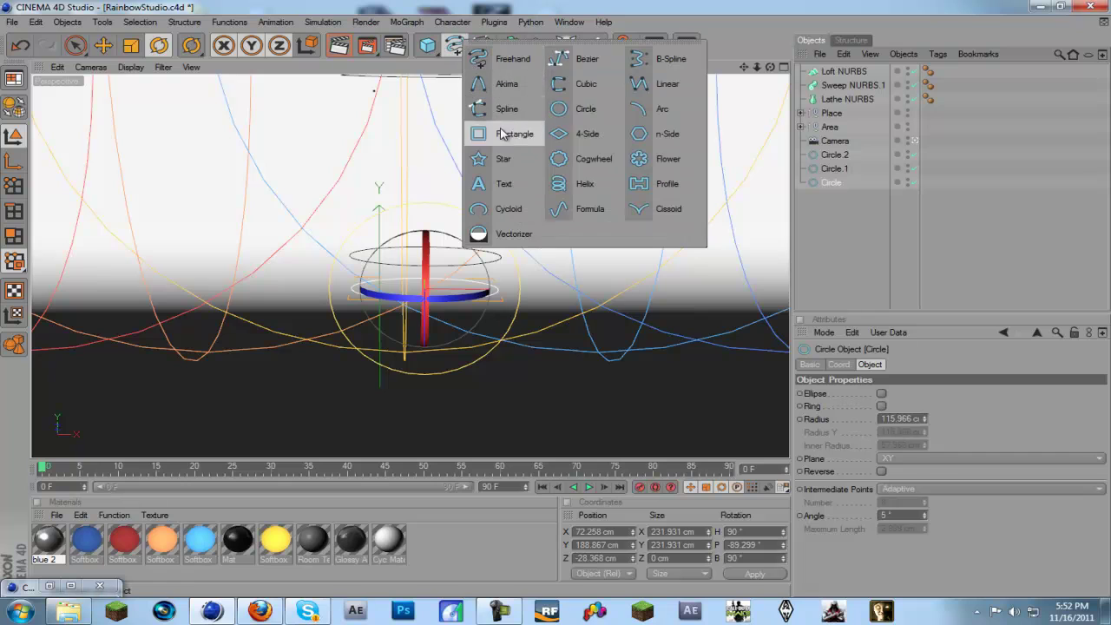
left_click(828, 249)
left_click(834, 155)
left_click(831, 184, "shift")
left_click_drag(833, 155, 857, 79)
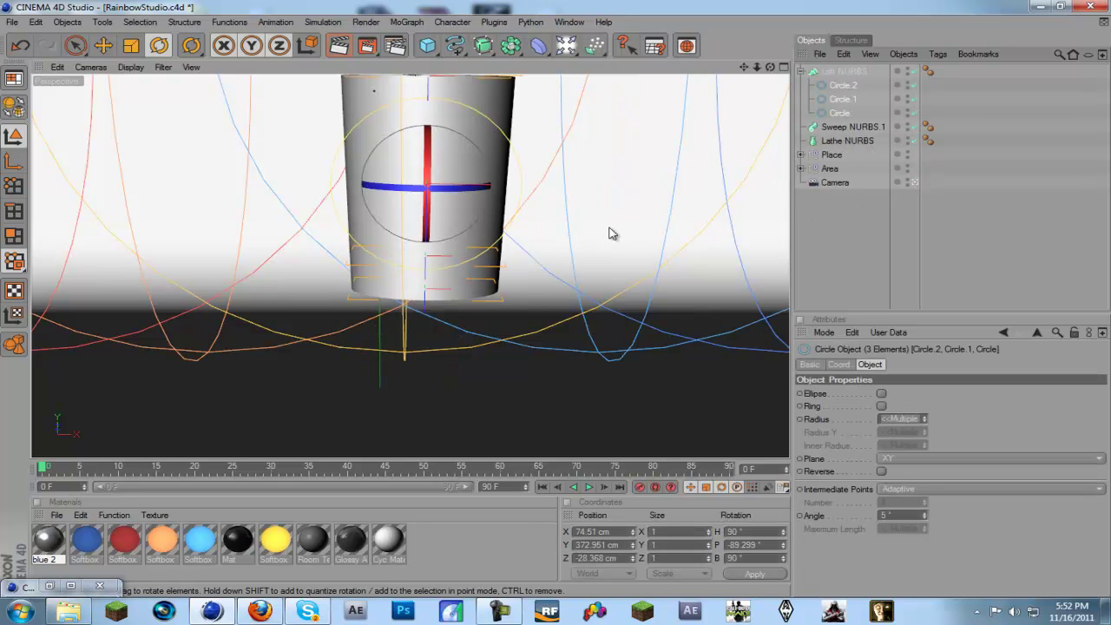
Lower the Loft NURBS cup to a Y position of about -184.5 cm and render a preview of the view
left_click(838, 71)
left_click(103, 45)
left_click_drag(379, 299, 546, 304)
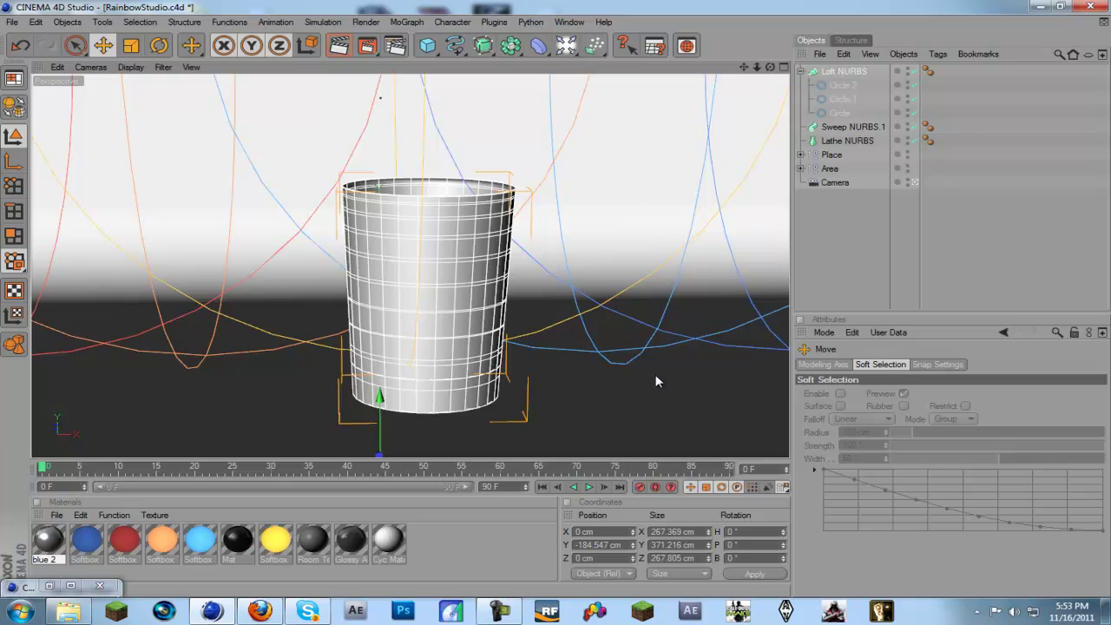
left_click(338, 45)
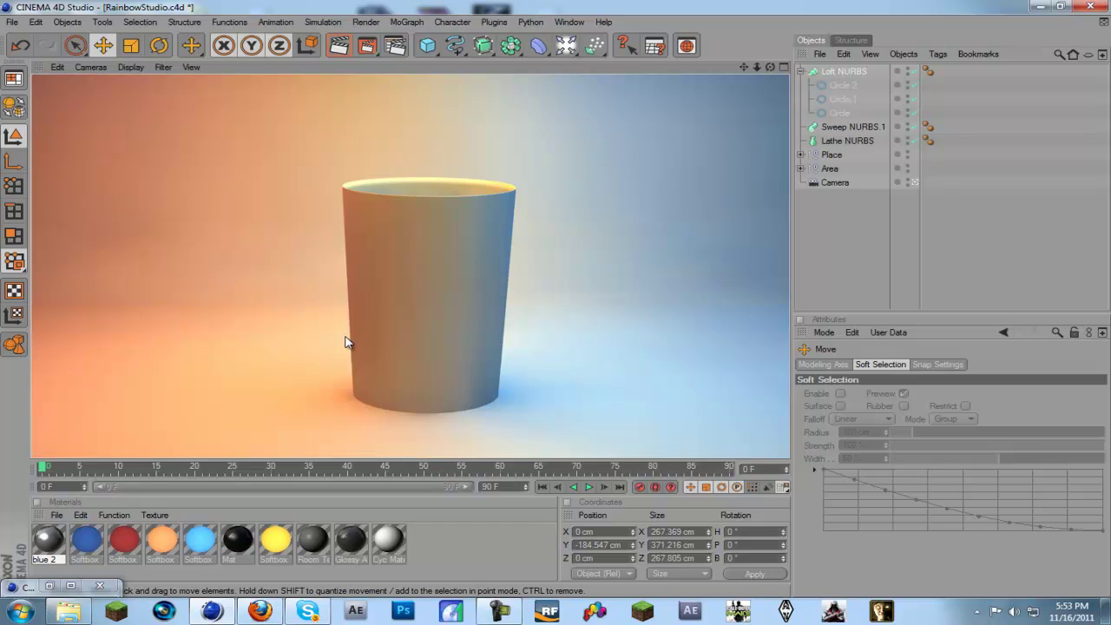
left_click(444, 239)
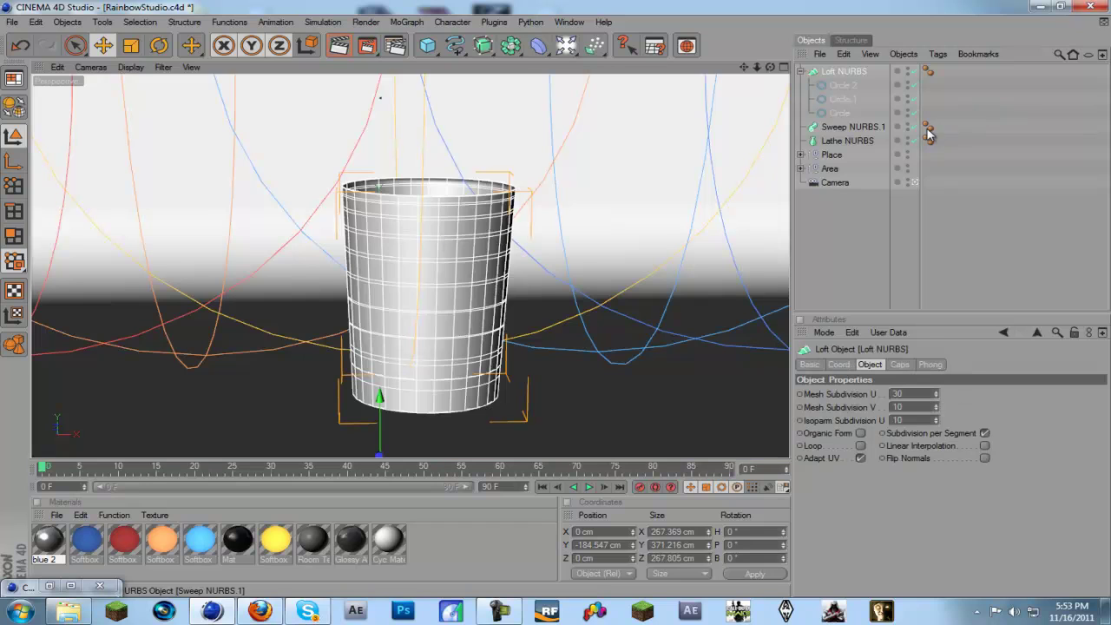
Add a Compositing tag to the Place null and hide the Place group
left_click(831, 156)
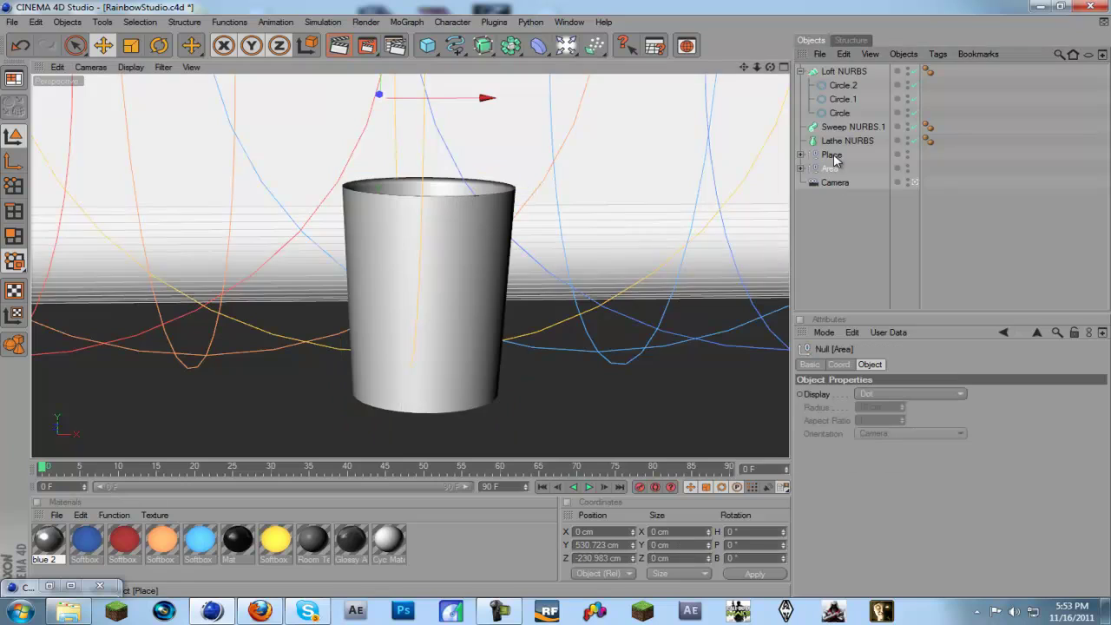
left_click(829, 169)
right_click(833, 155)
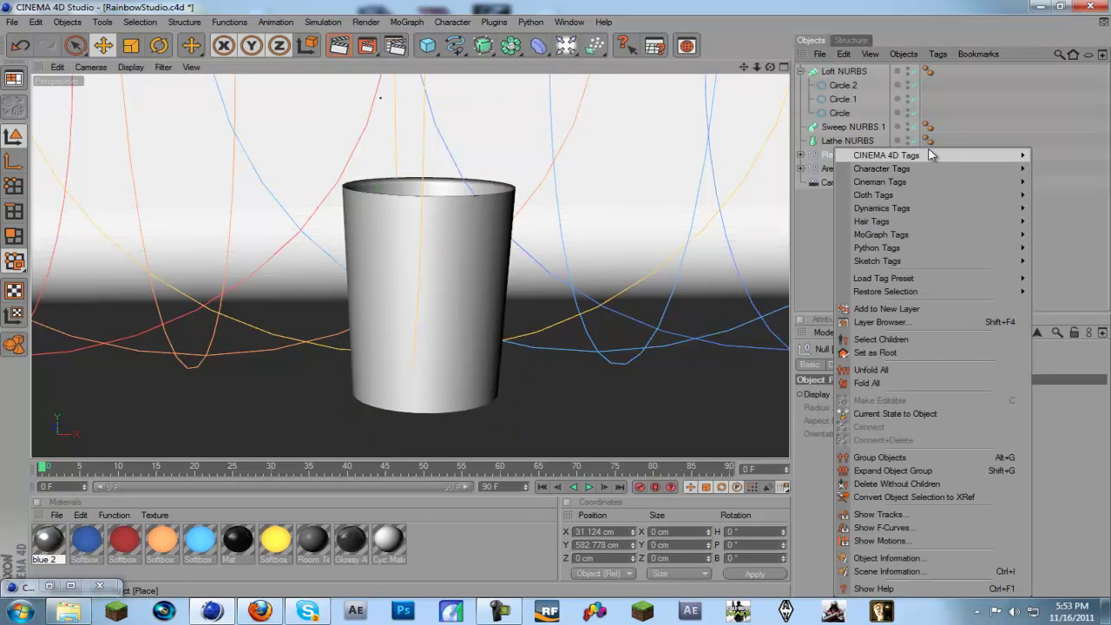
mouse_move(930, 155)
left_click(772, 214)
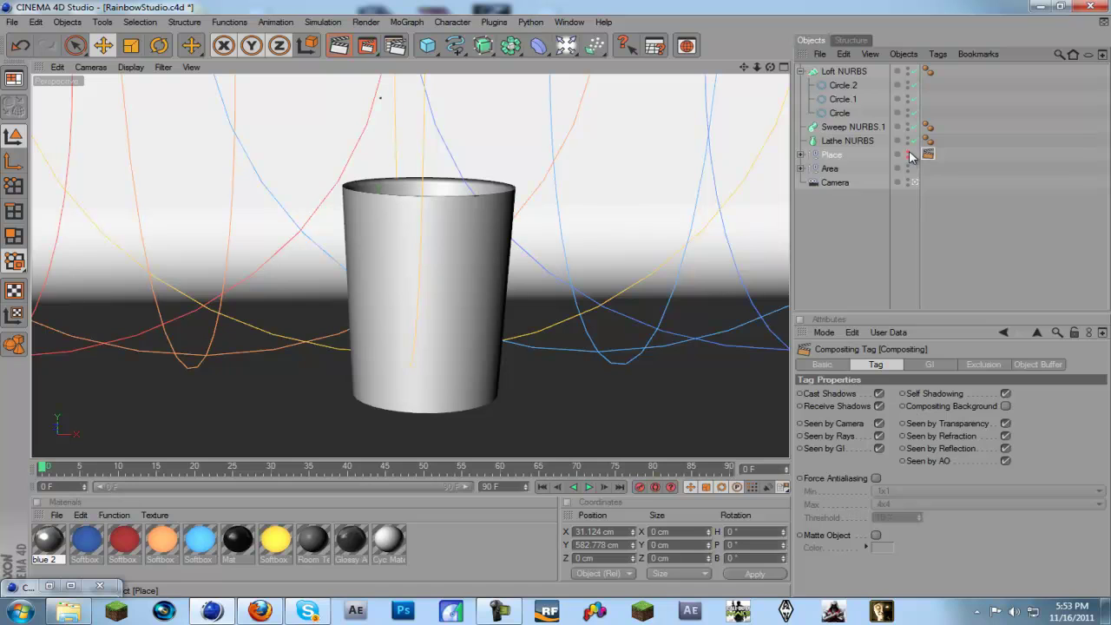
scroll(575, 241, "down", 8)
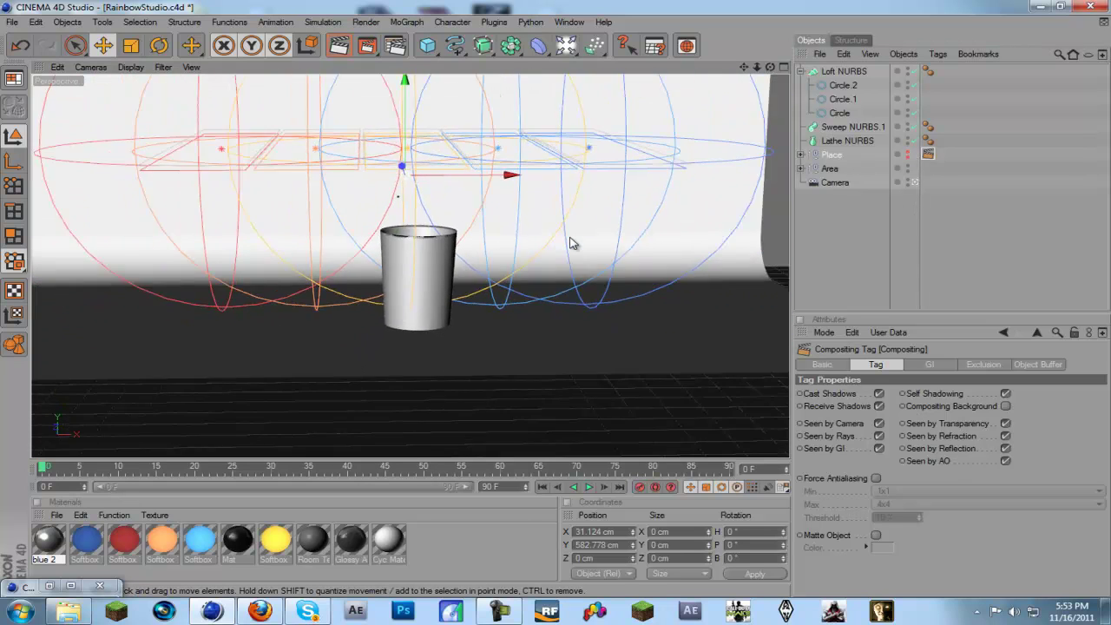
scroll(572, 241, "up", 6)
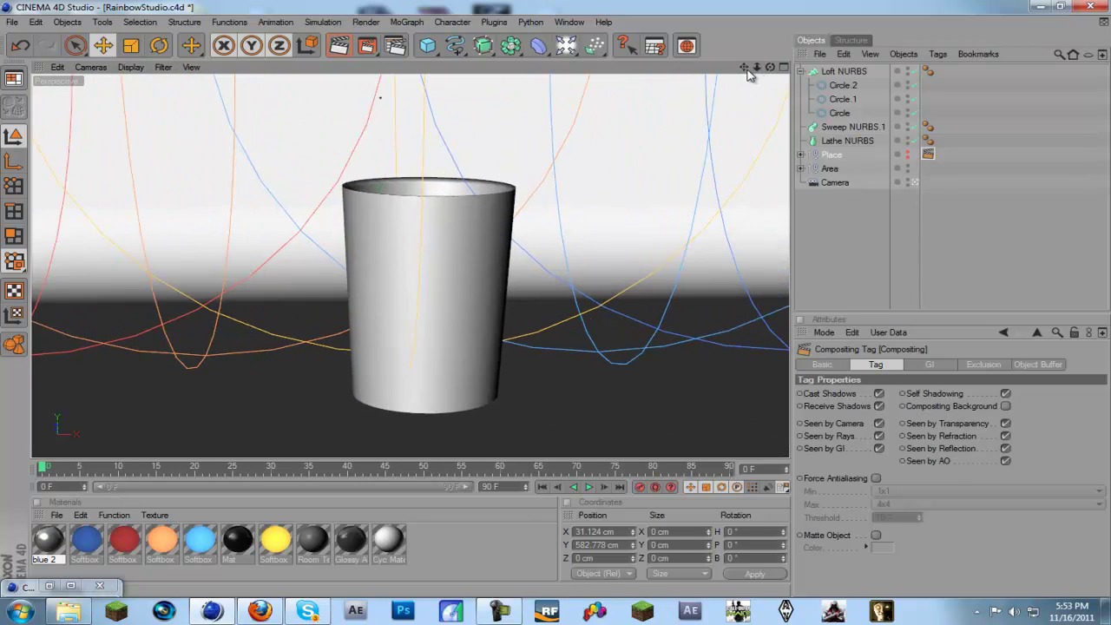
left_click_drag(749, 74, 421, 299)
left_click(421, 300)
left_click_drag(567, 300, 529, 430, "alt")
left_click(528, 430)
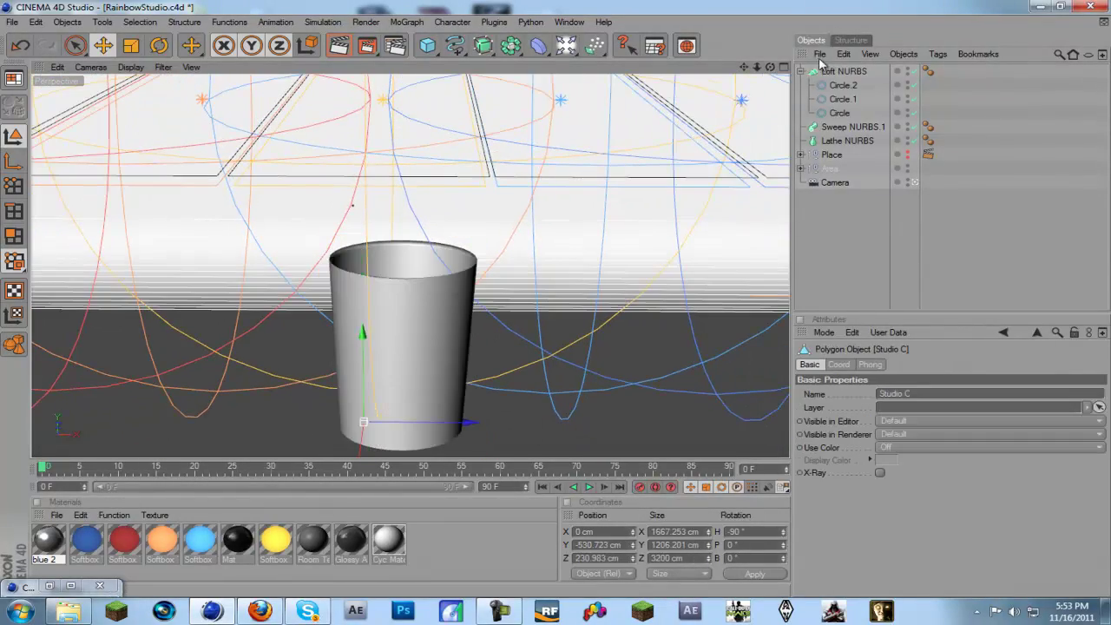
left_click_drag(557, 309, 551, 299, "alt")
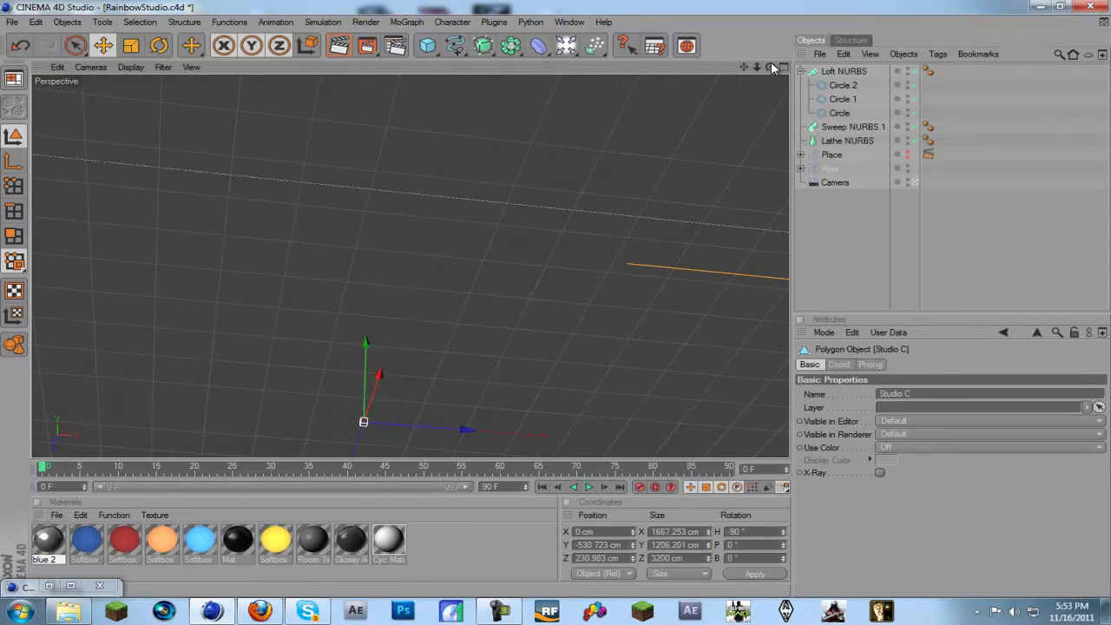
Adjust the Loft NURBS cup's height in the Right view so its base rests on the floor, at Y about -181.1 cm
left_click(812, 71)
key("o")
left_click(784, 67)
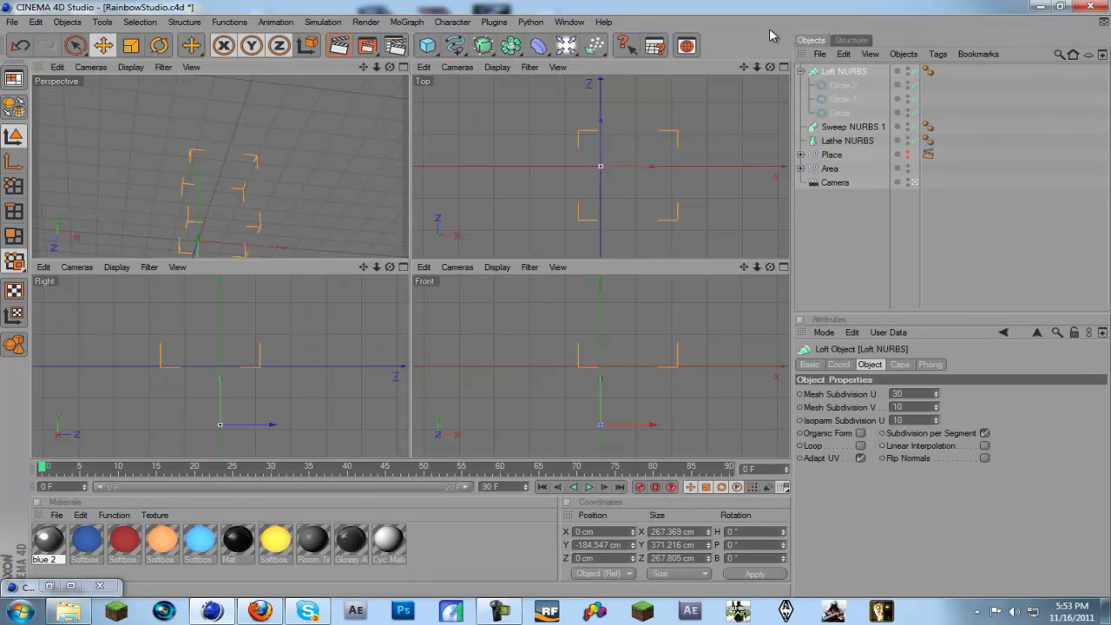
scroll(667, 381, "up", 5)
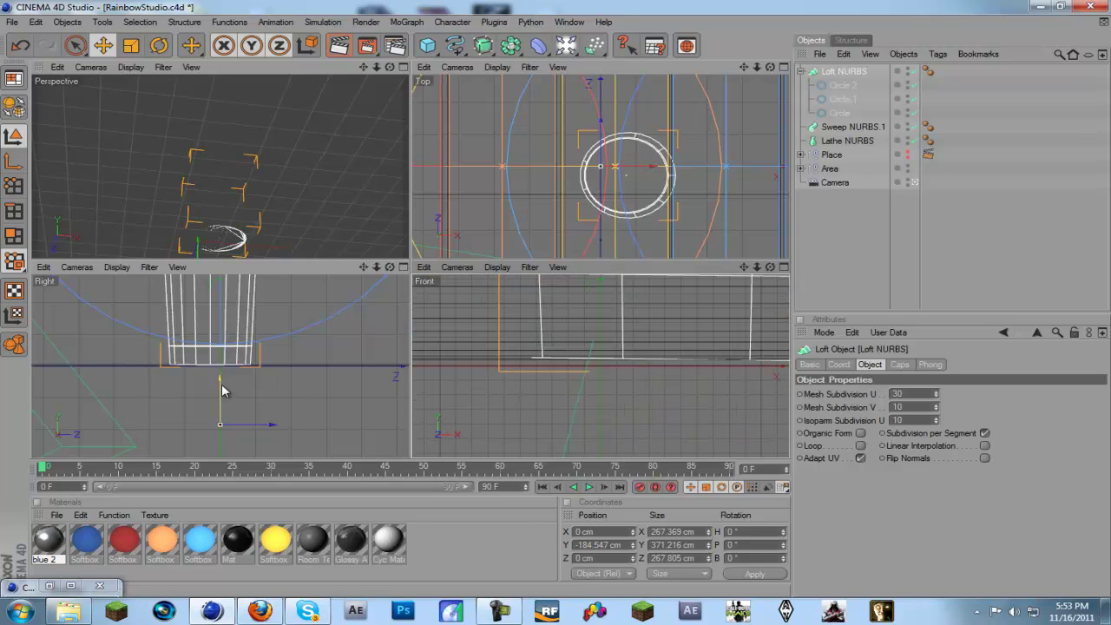
left_click_drag(221, 390, 222, 387)
scroll(204, 371, "up", 5)
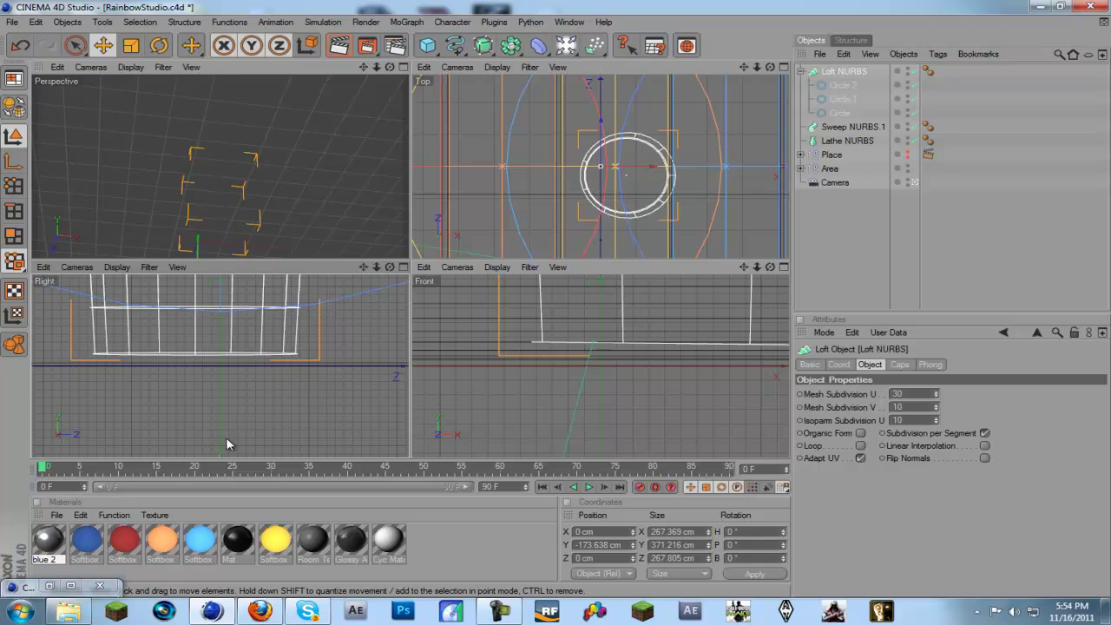
left_click_drag(219, 450, 221, 460)
left_click_drag(409, 298, 409, 297)
scroll(255, 425, "down", 2)
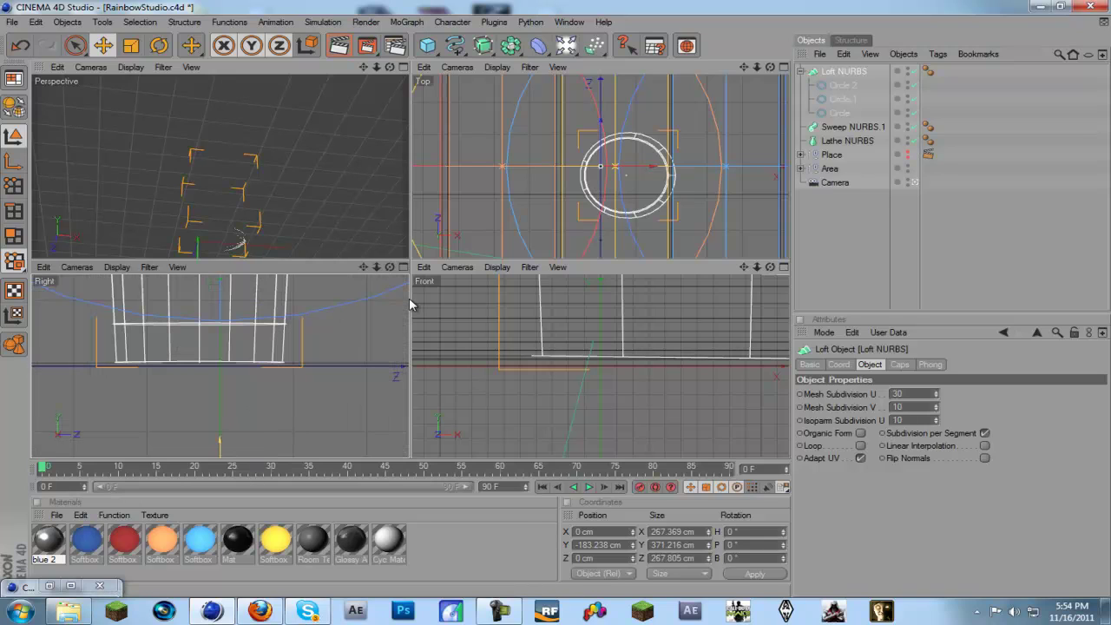
left_click_drag(220, 442, 219, 439)
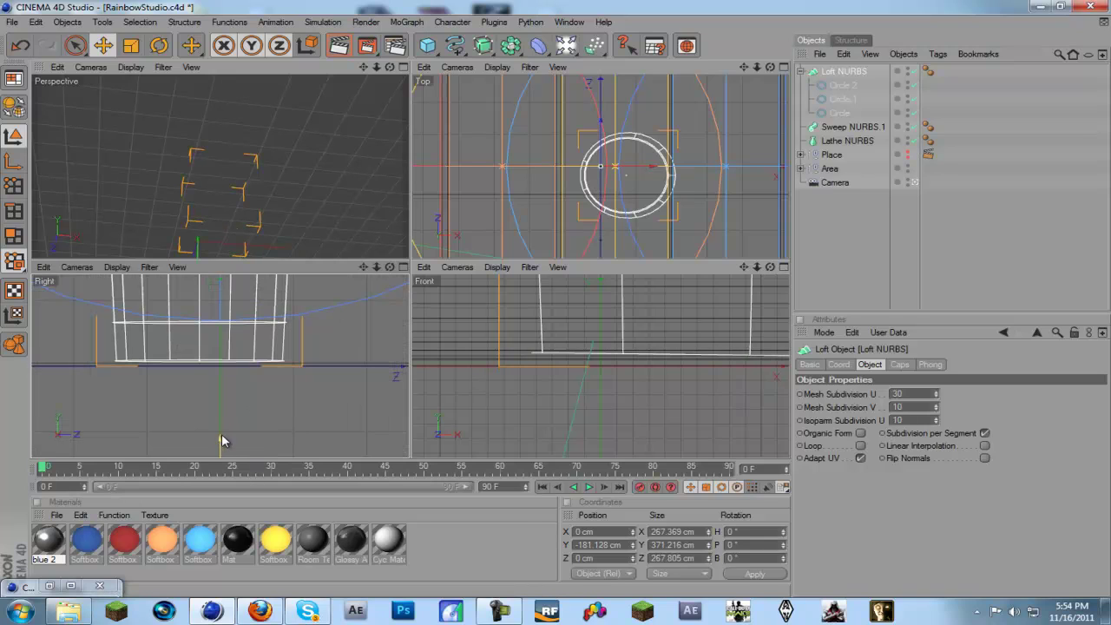
left_click(402, 68)
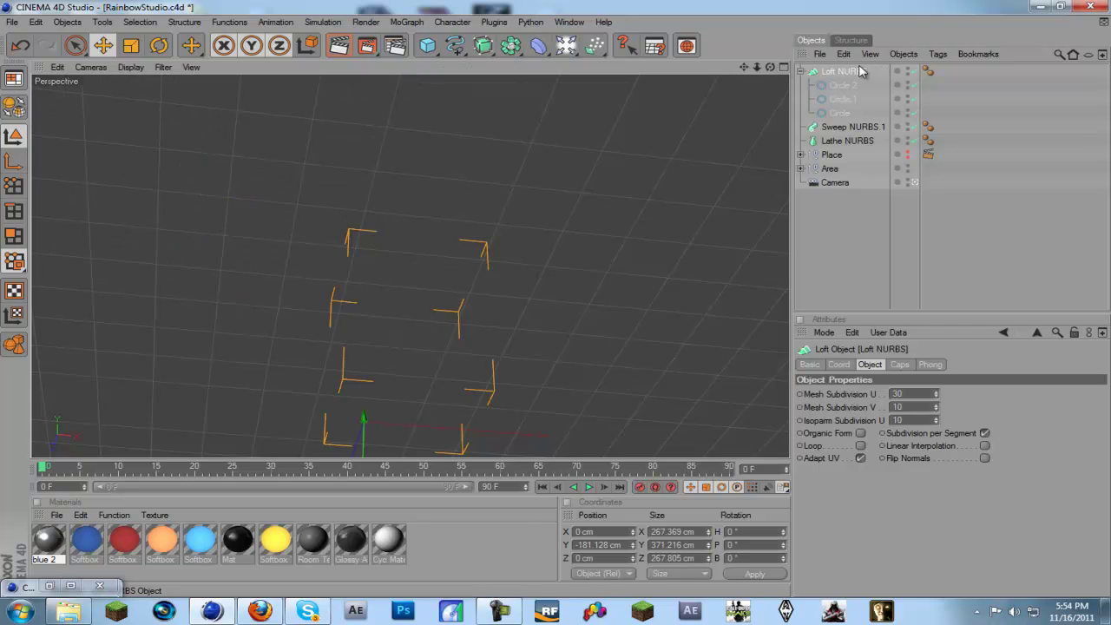
Open the RealFlow SD Exporter for the cup scene
left_click_drag(744, 68, 555, 301)
left_click_drag(768, 69, 645, 209)
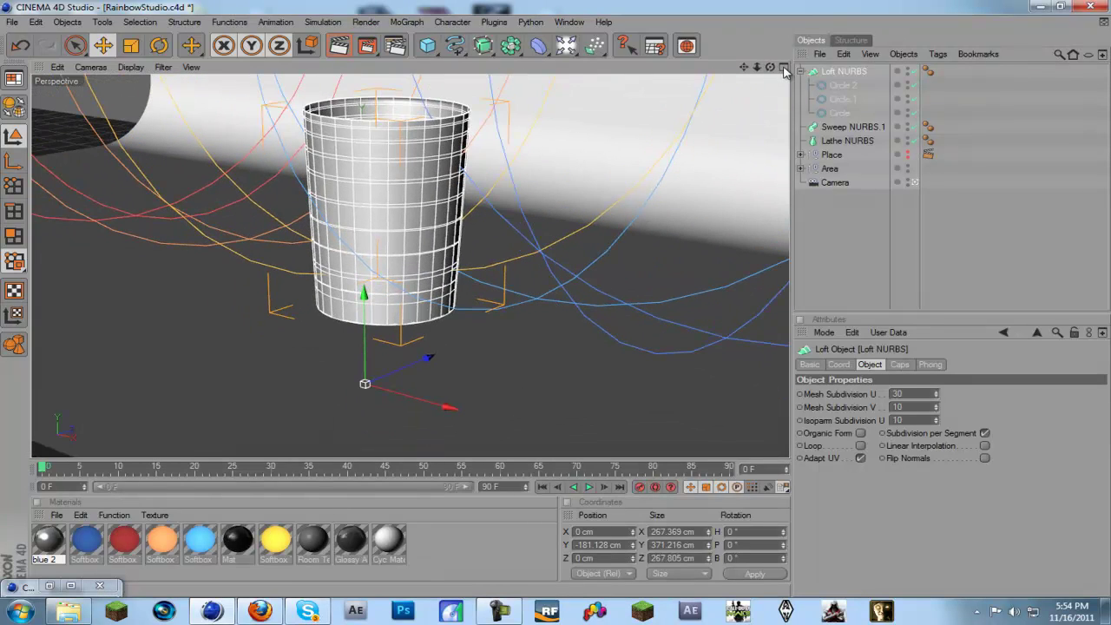
left_click_drag(744, 67, 554, 297)
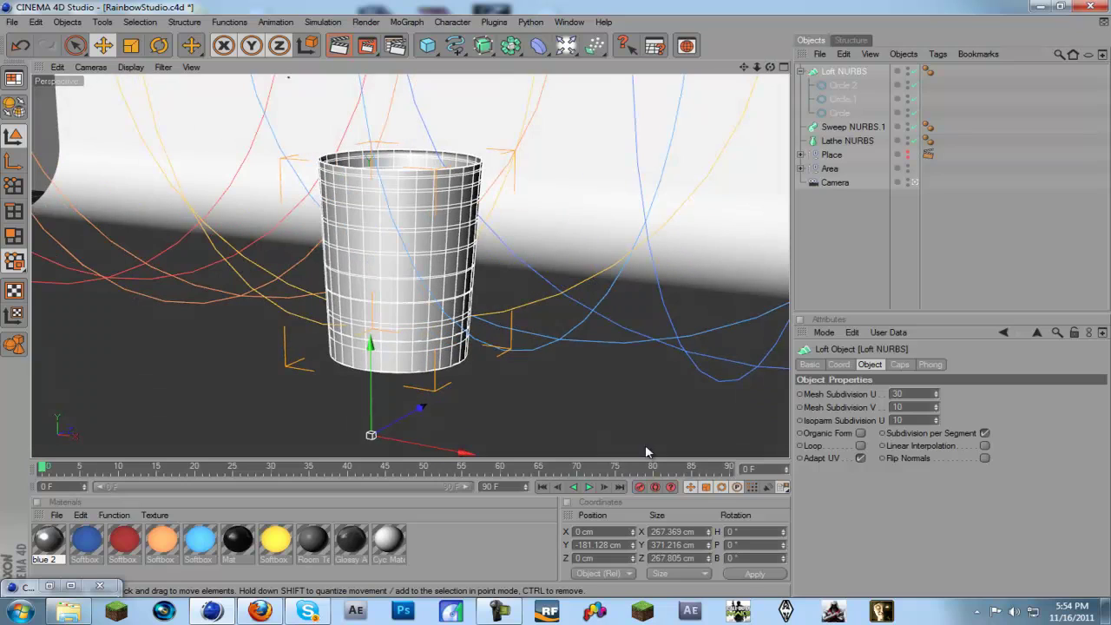
left_click(499, 24)
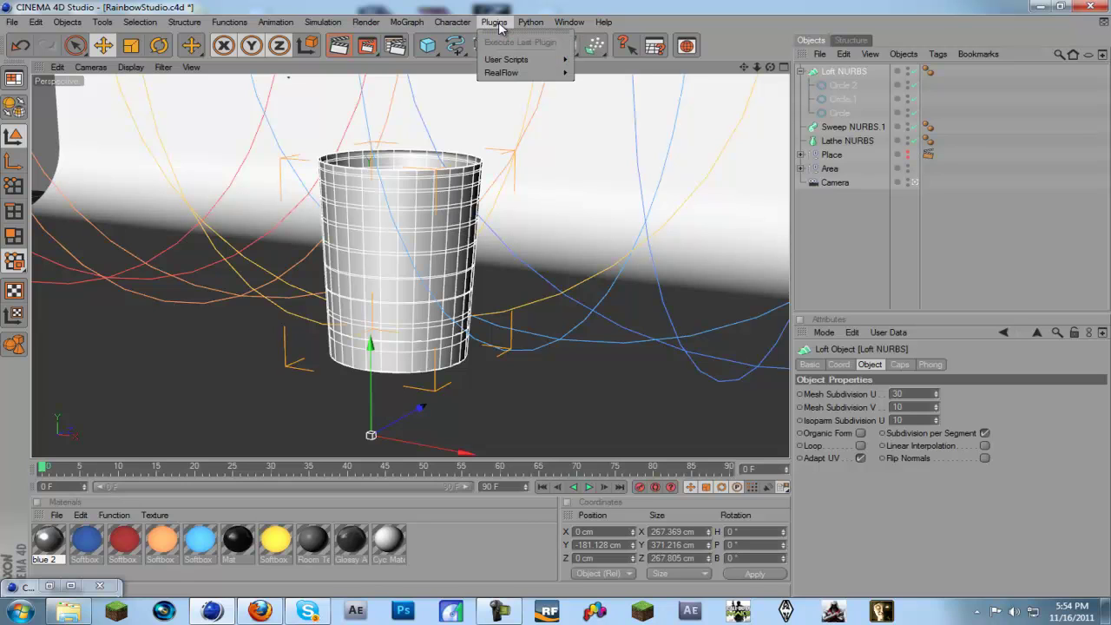
mouse_move(523, 74)
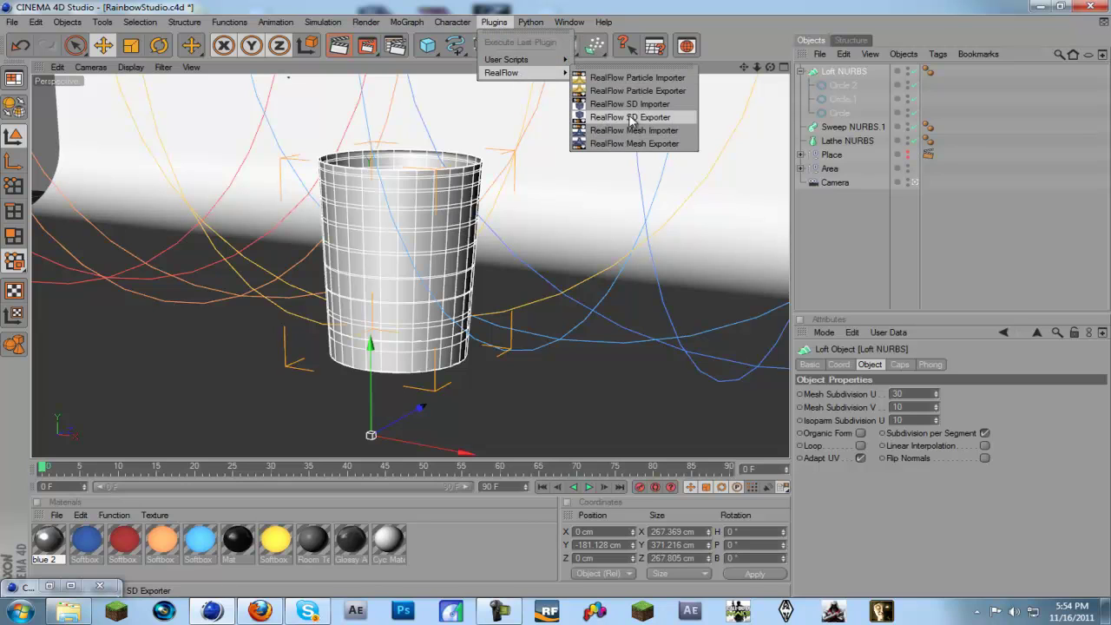
left_click(645, 118)
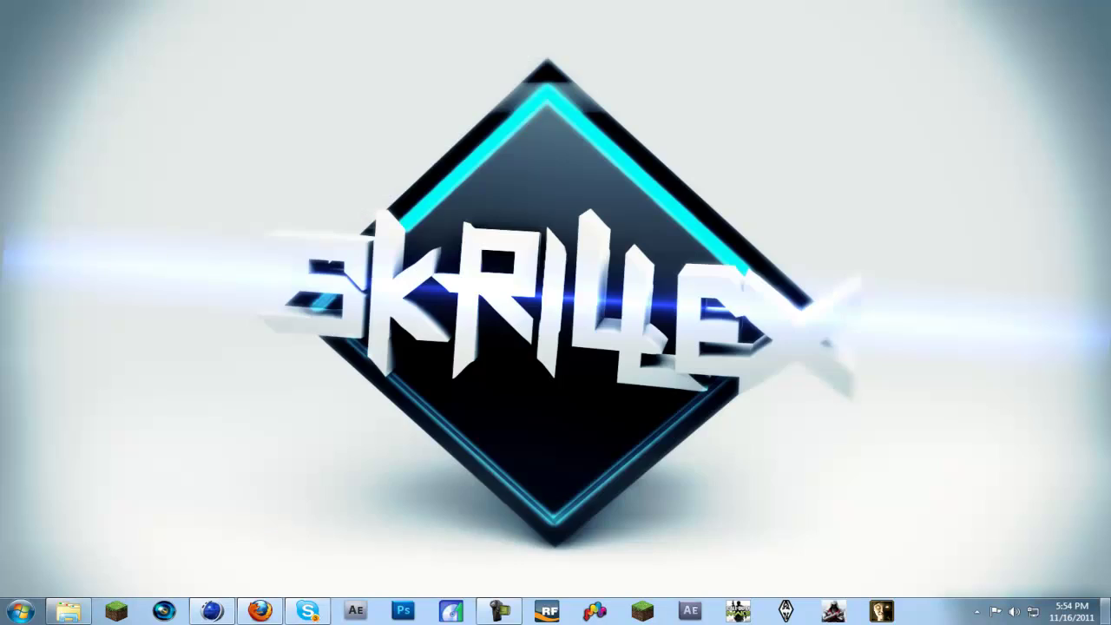
Create a new folder on the desktop named RF TUT WIN
right_click(696, 182)
mouse_move(731, 299)
left_click(887, 297)
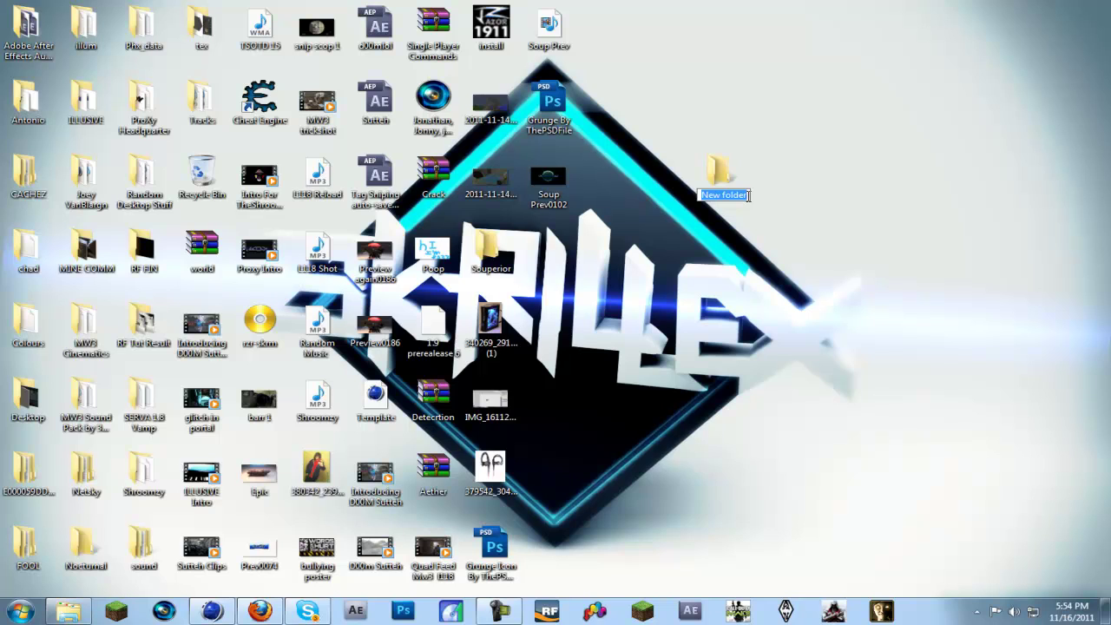
type("RF TUT WIN")
key("Return")
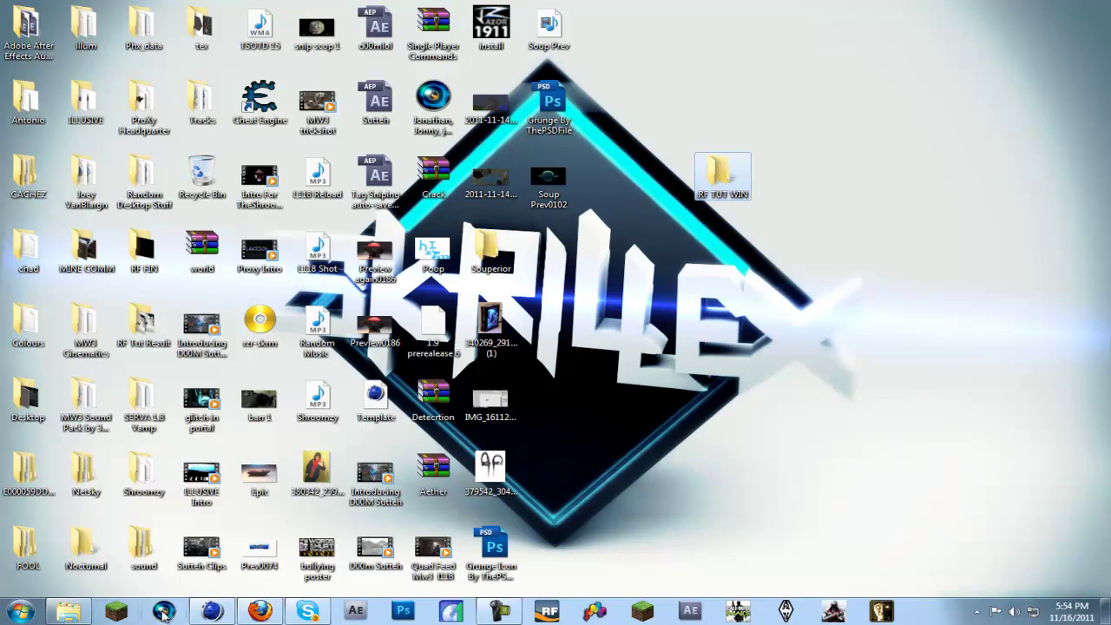
Switch back to CINEMA 4D, close the Content Browser and start choosing the exporter's SD file location
left_click(212, 610)
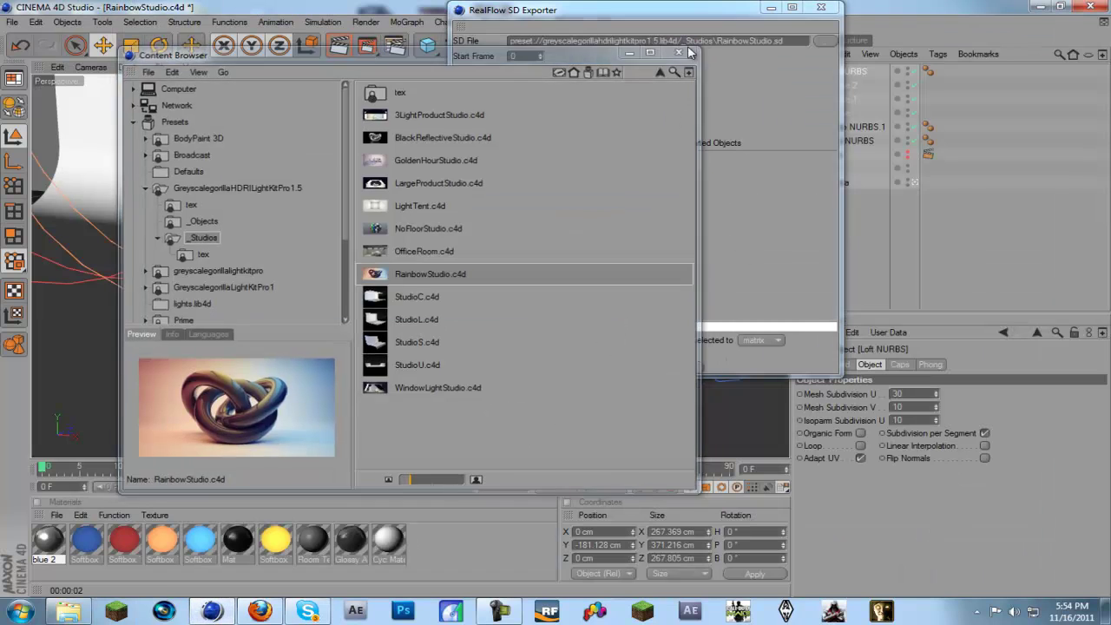
left_click(679, 53)
left_click(822, 40)
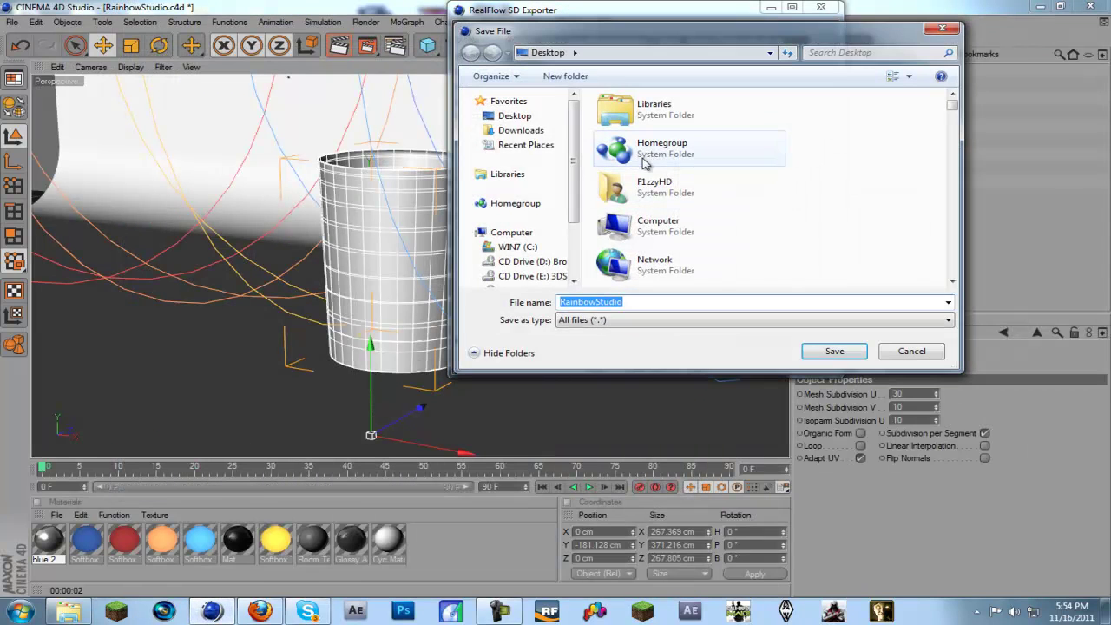
Set the SD export file to RF TUT 1 in the desktop's RF TUT WIN folder
left_click(652, 164)
scroll(656, 164, "down", 3)
double_click(665, 149)
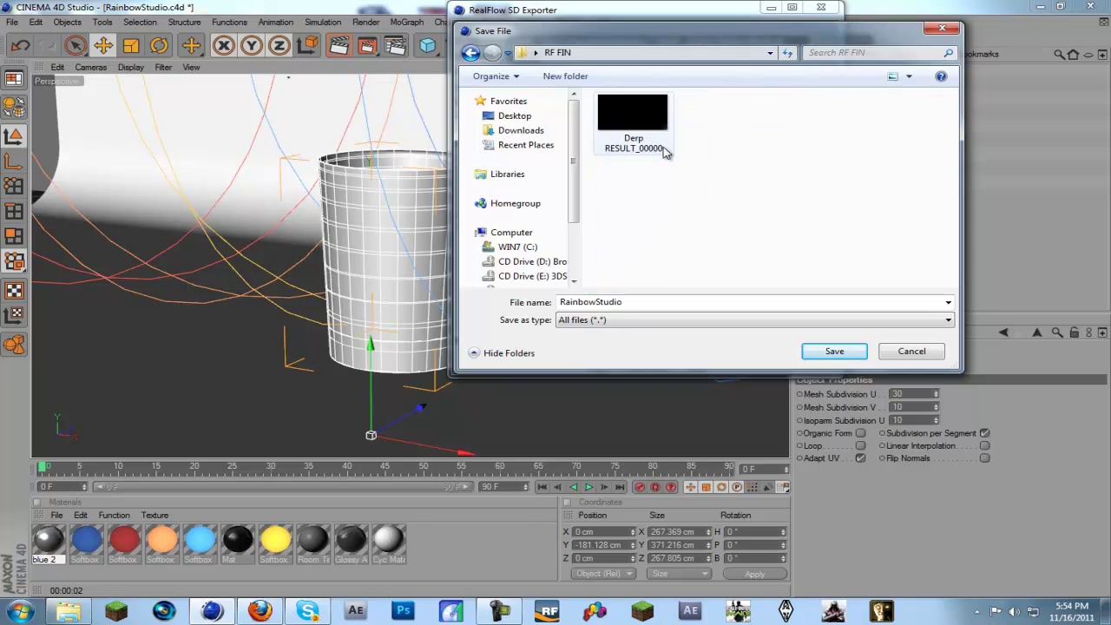
left_click(469, 52)
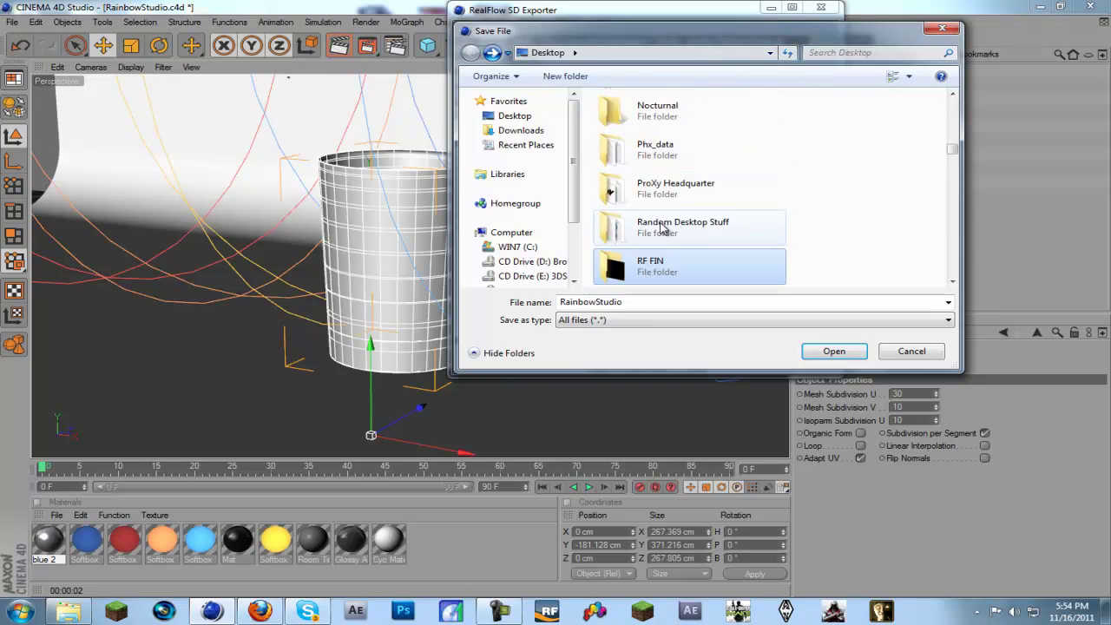
scroll(663, 227, "down", 3)
double_click(692, 118)
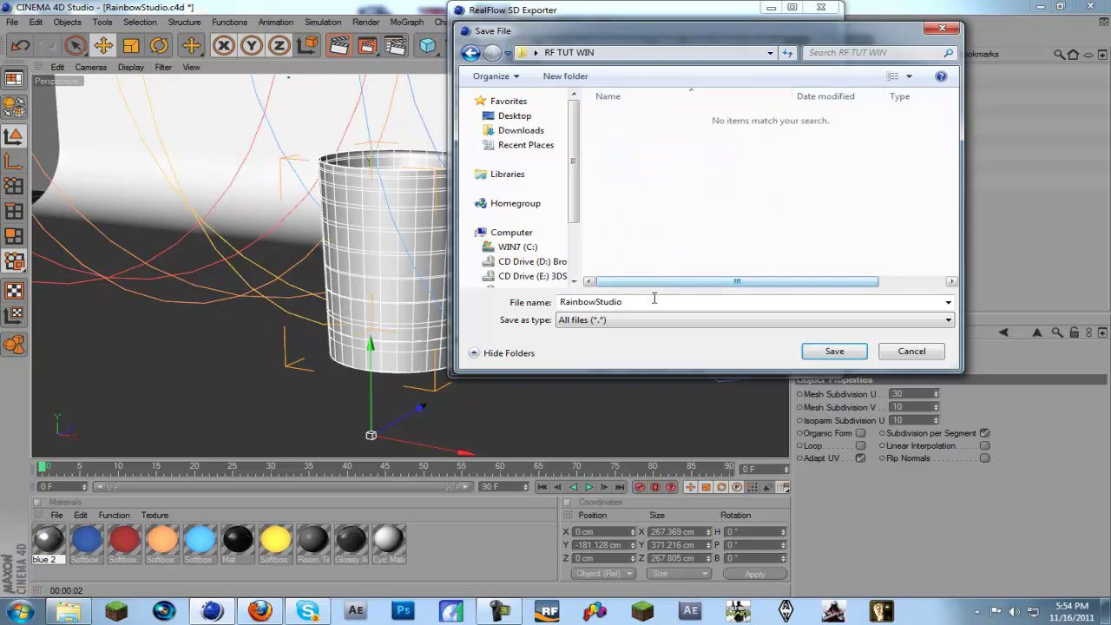
double_click(654, 301)
type("RF TUT 1")
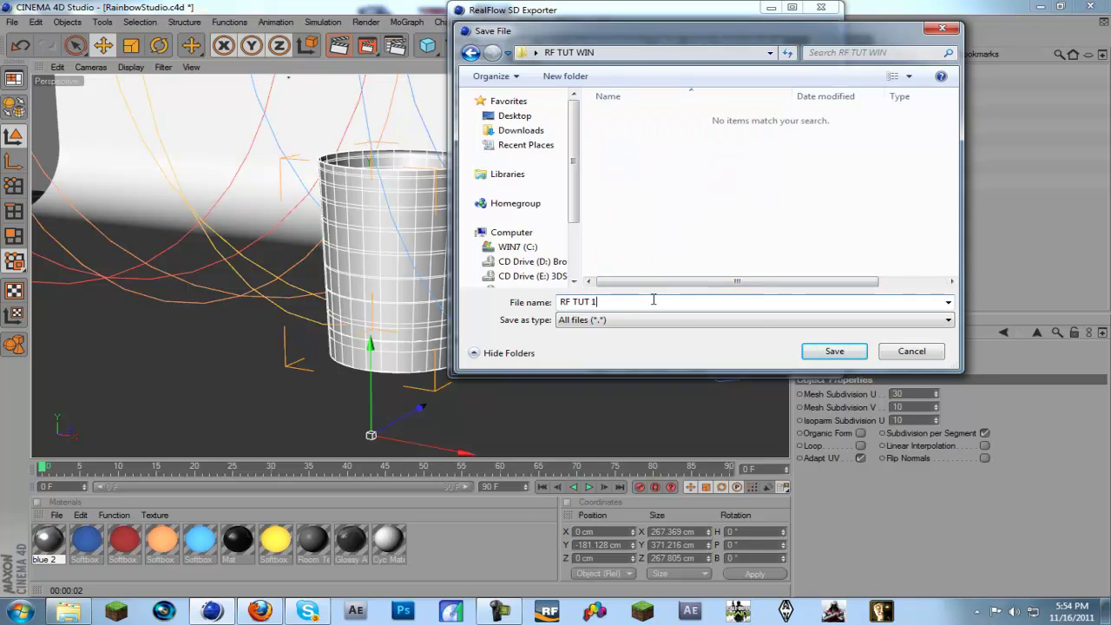
key("Return")
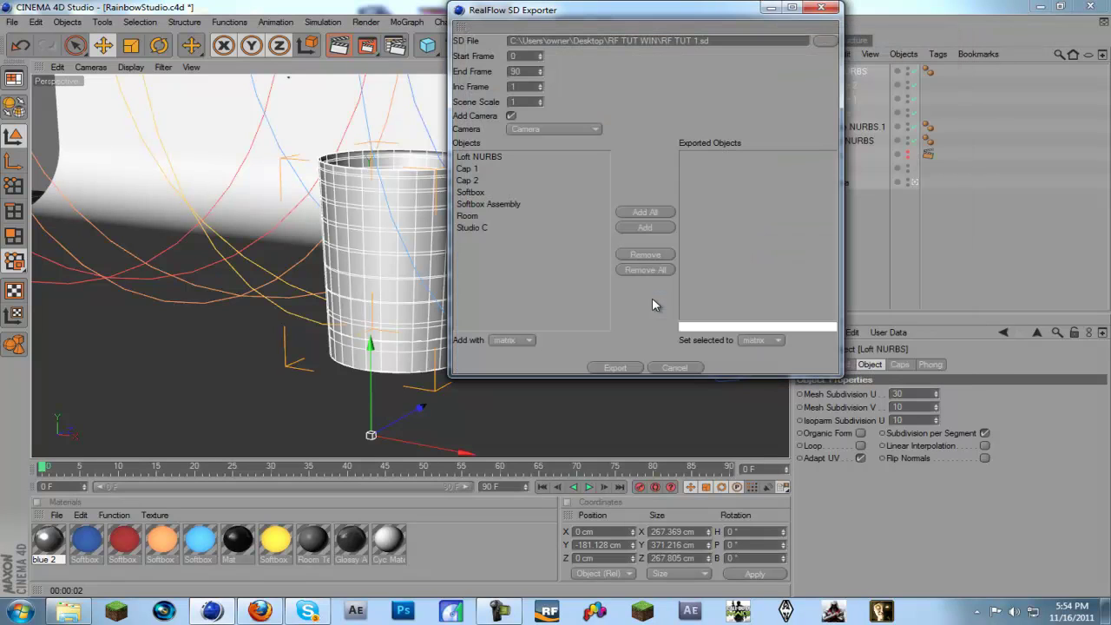
Add all scene objects, including the Loft NURBS cup, to the SD exporter's exported objects
left_click(481, 160)
left_click(646, 213)
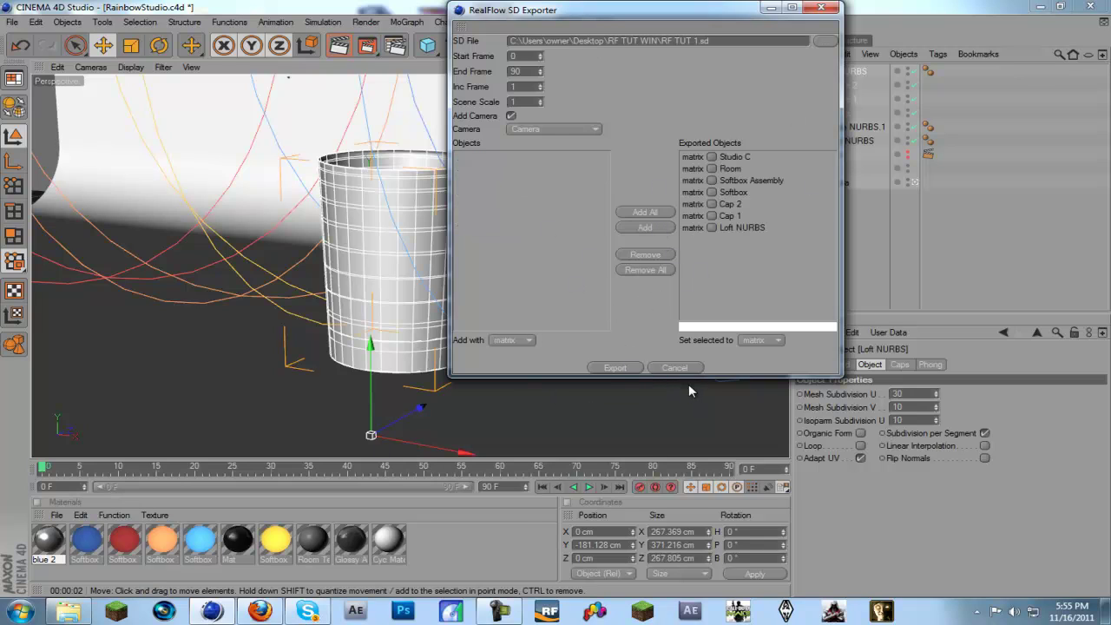
Export the listed objects to the SD file and launch RealFlow, clearing the other windows out of the way
left_click(614, 368)
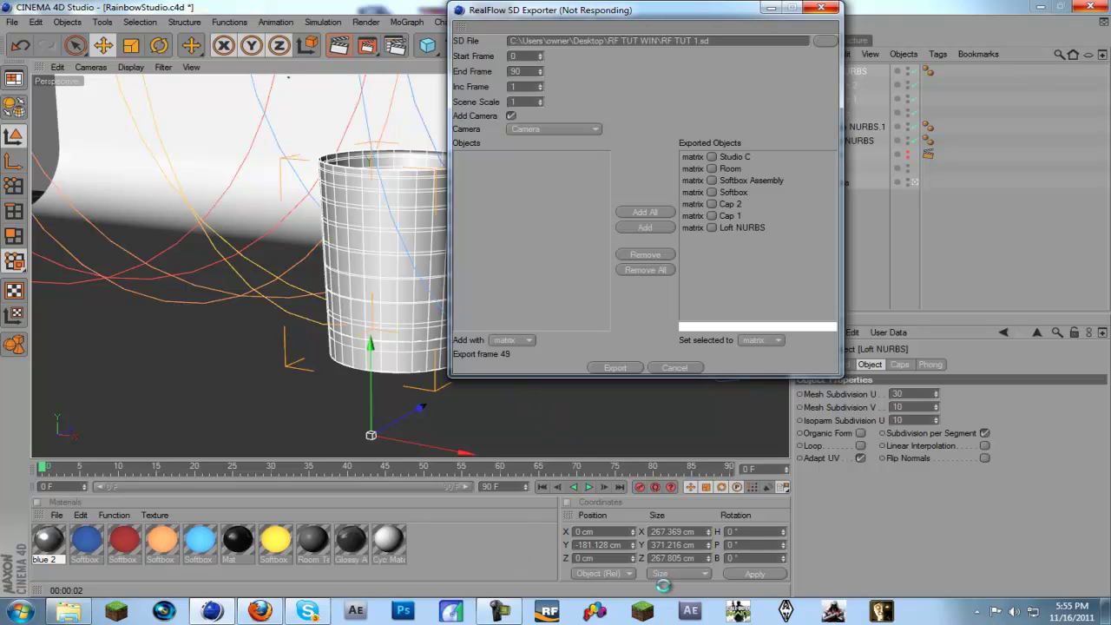
left_click(548, 612)
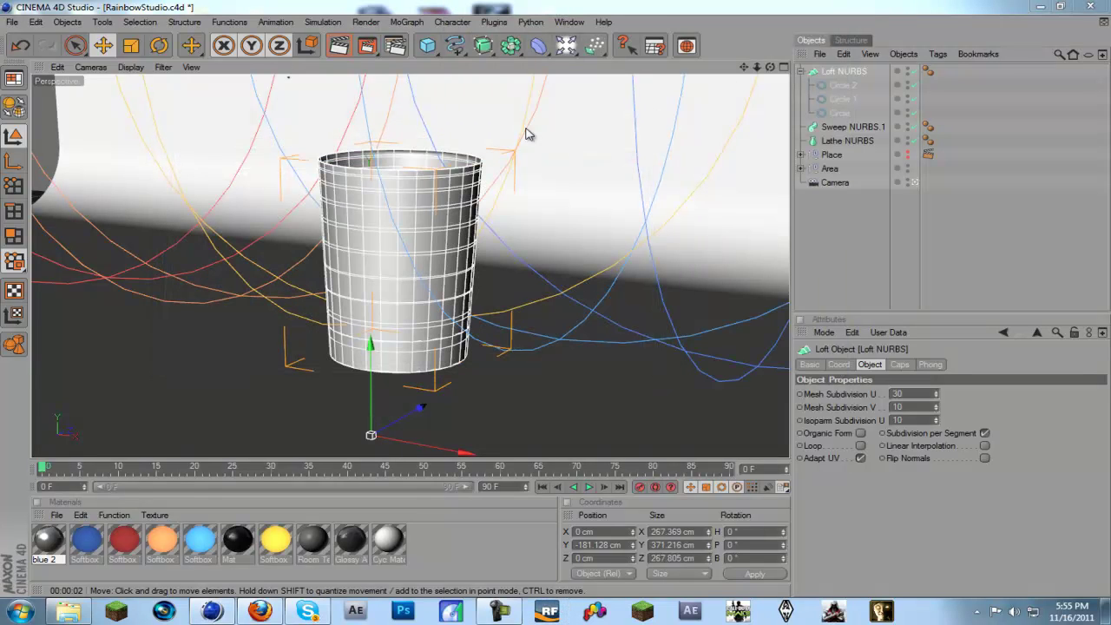
left_click(1044, 7)
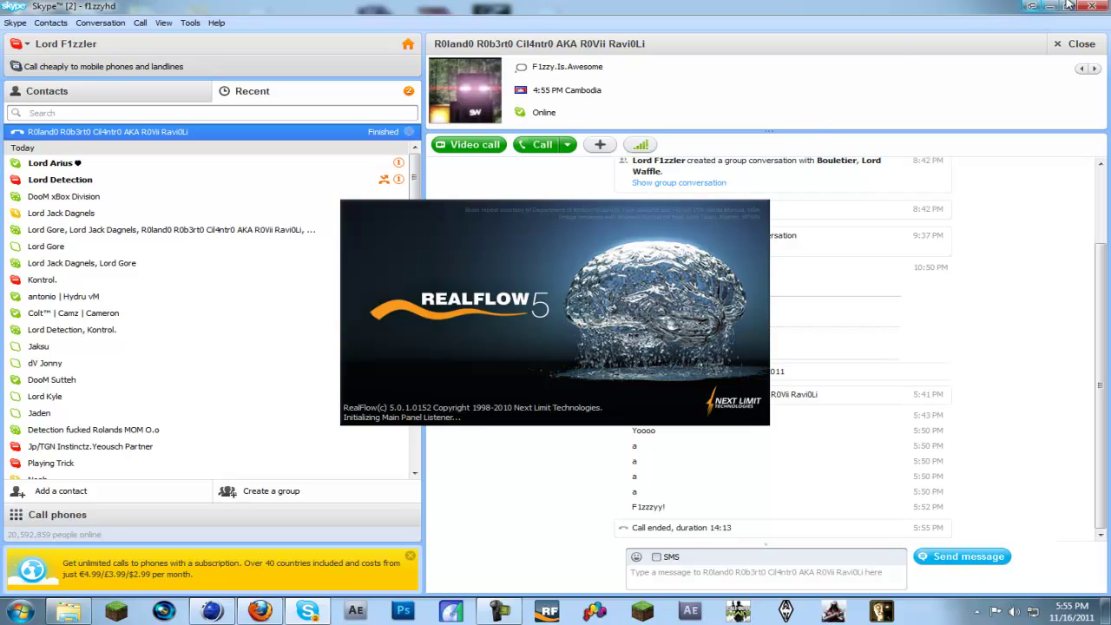
left_click(1091, 6)
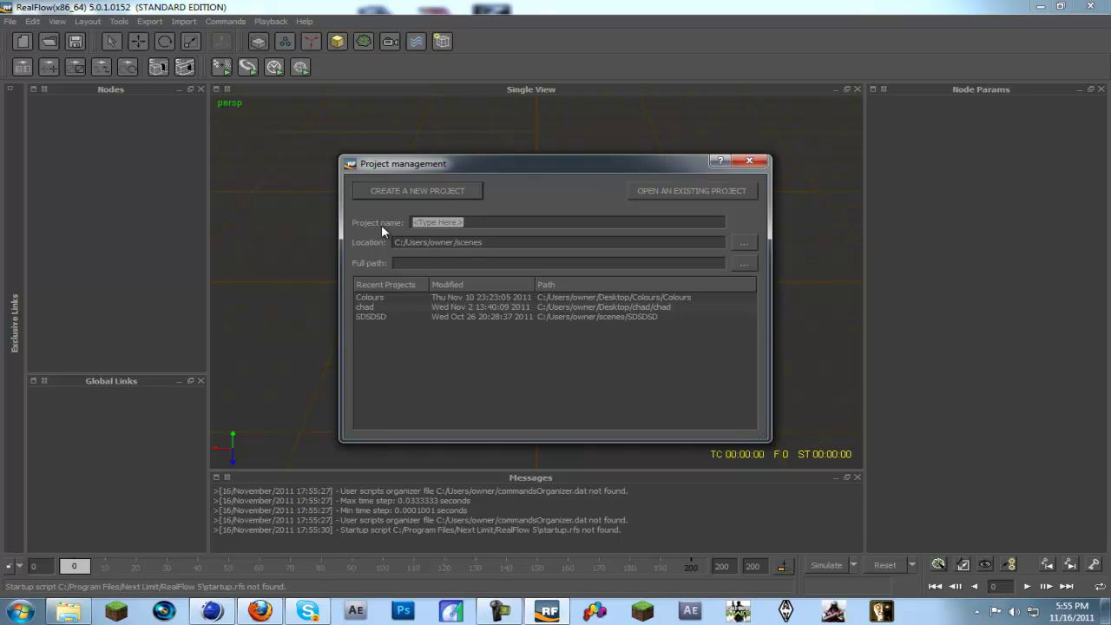
Create a new RealFlow project named RF TUT FINAL 1 in the desktop's RF TUT WIN folder
type("RF")
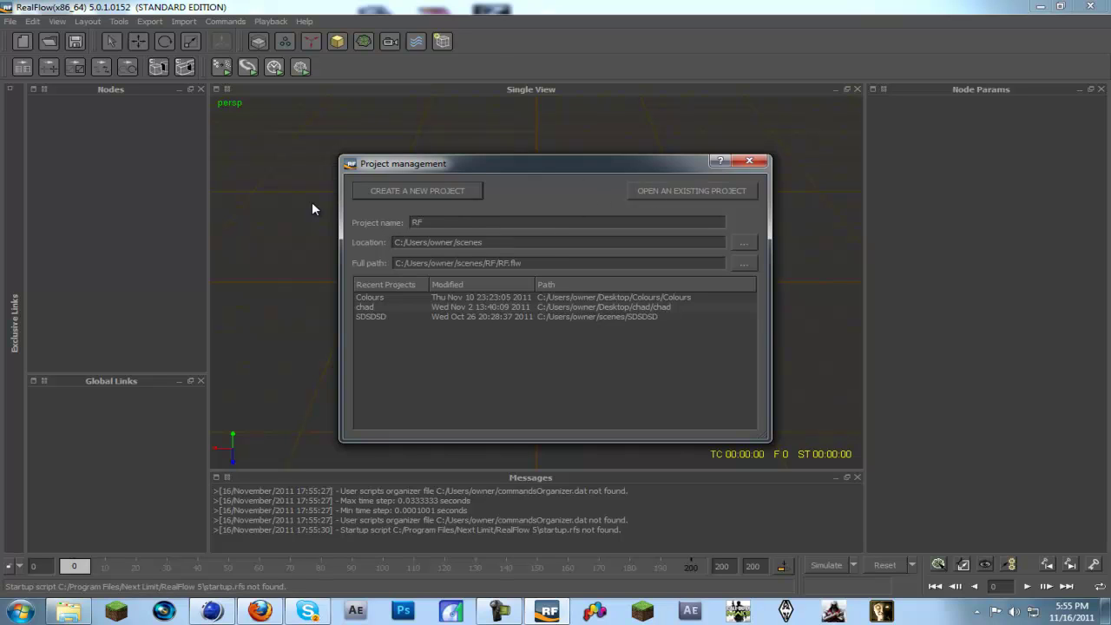
type(" TUT FINAL 1")
left_click(742, 242)
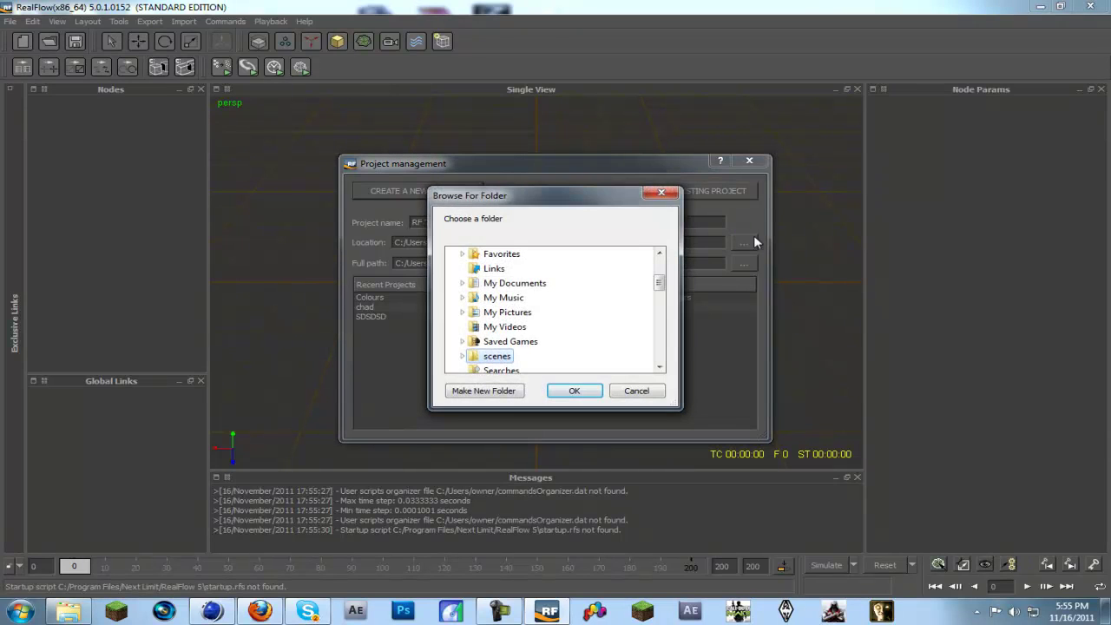
left_click_drag(659, 283, 651, 349)
left_click(501, 326)
left_click(574, 391)
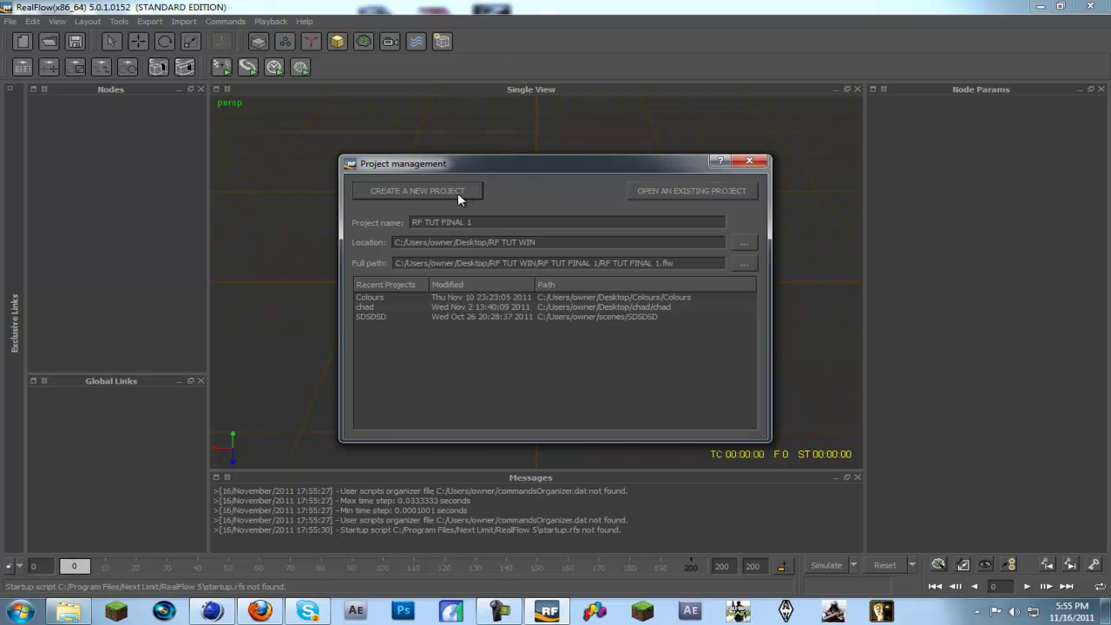
left_click(457, 192)
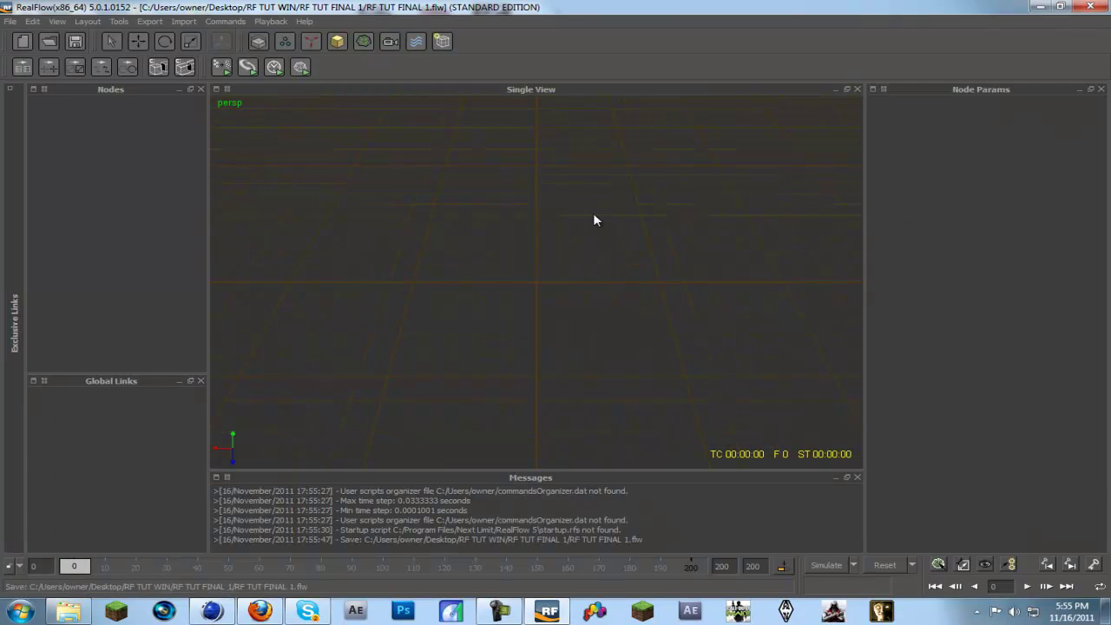
Import the object file RF TUT 1.sd from the RF TUT WIN folder
left_click(224, 23)
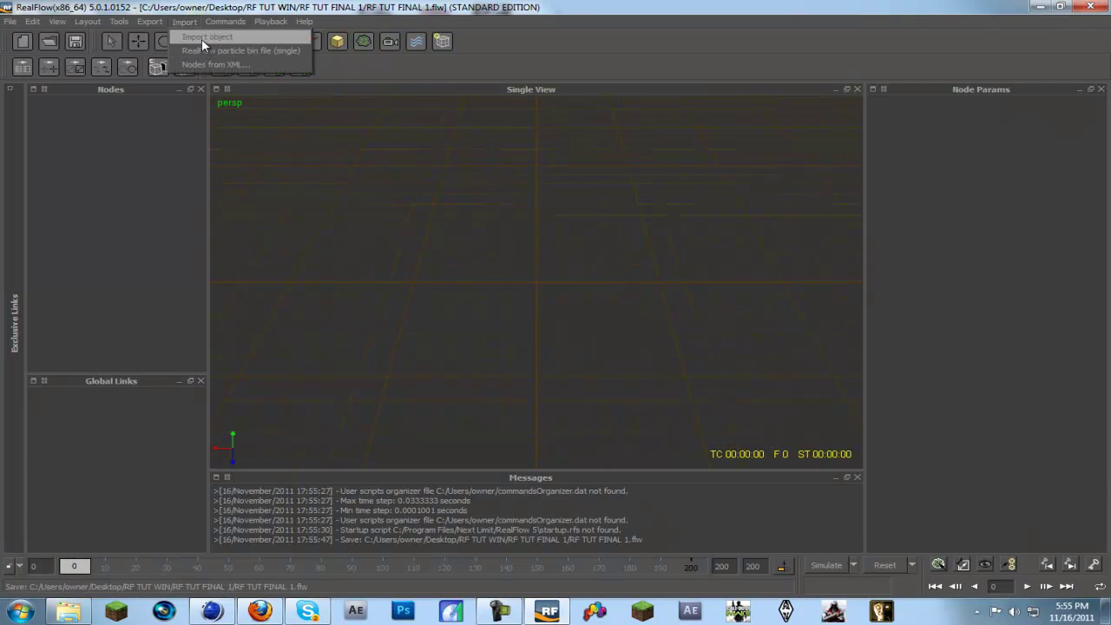
left_click(193, 38)
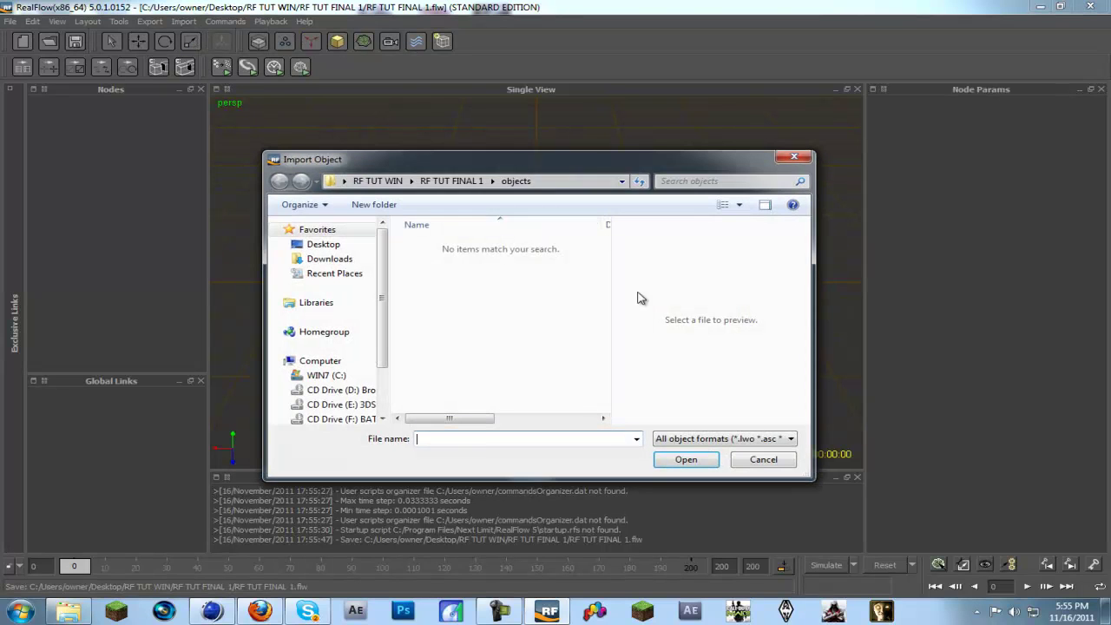
left_click(391, 183)
left_click(390, 182)
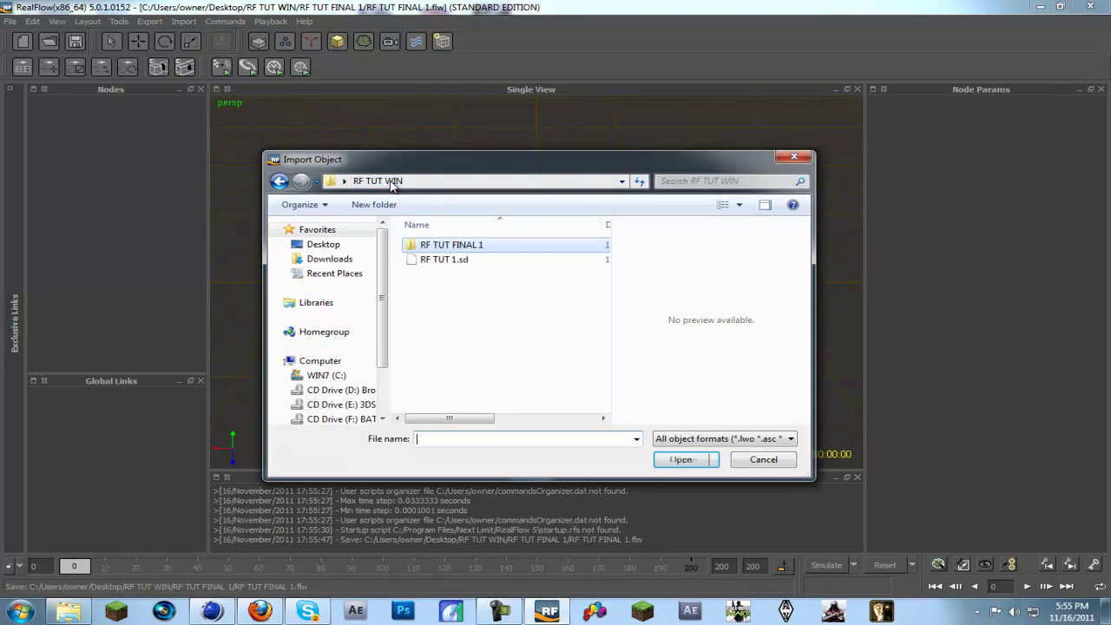
left_click(425, 260)
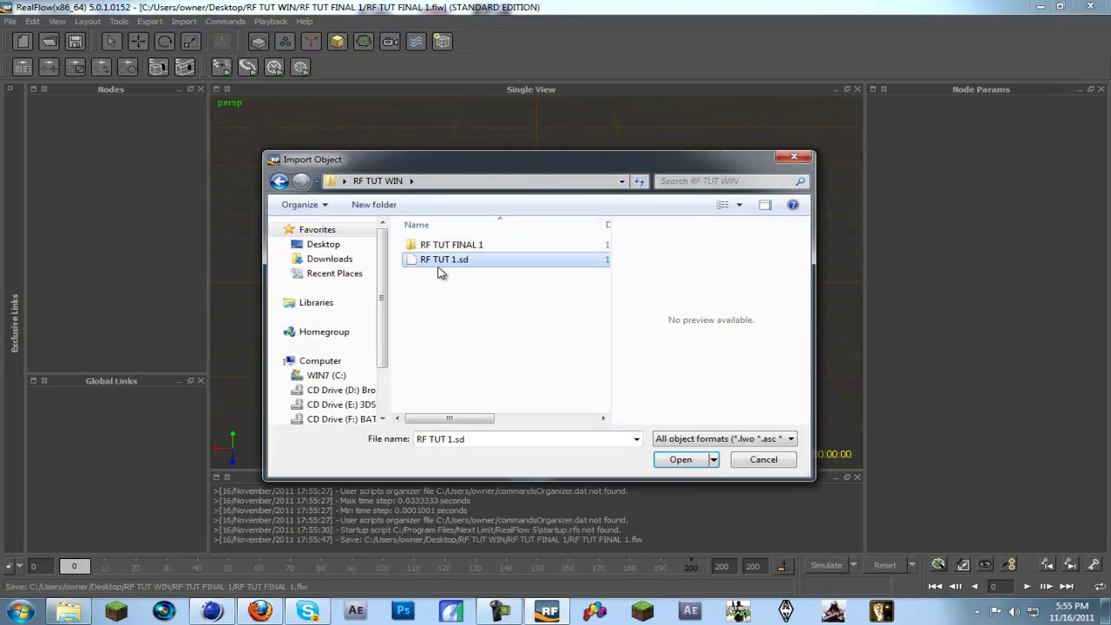
left_click(680, 459)
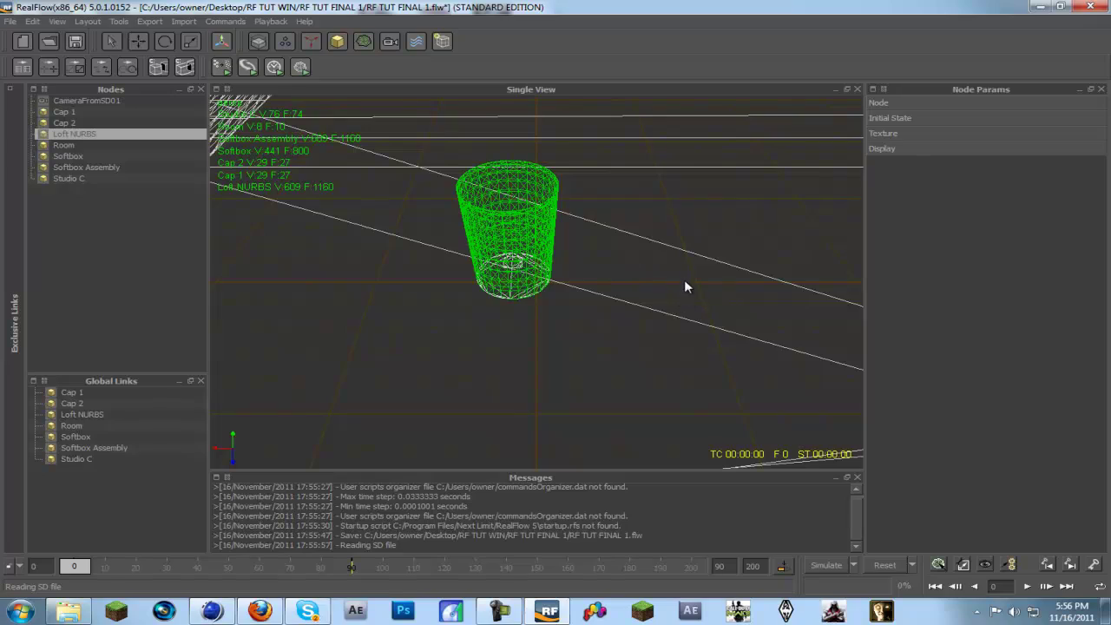
Set the timeline's total length to 90 frames
left_click_drag(695, 259, 288, 213, "alt")
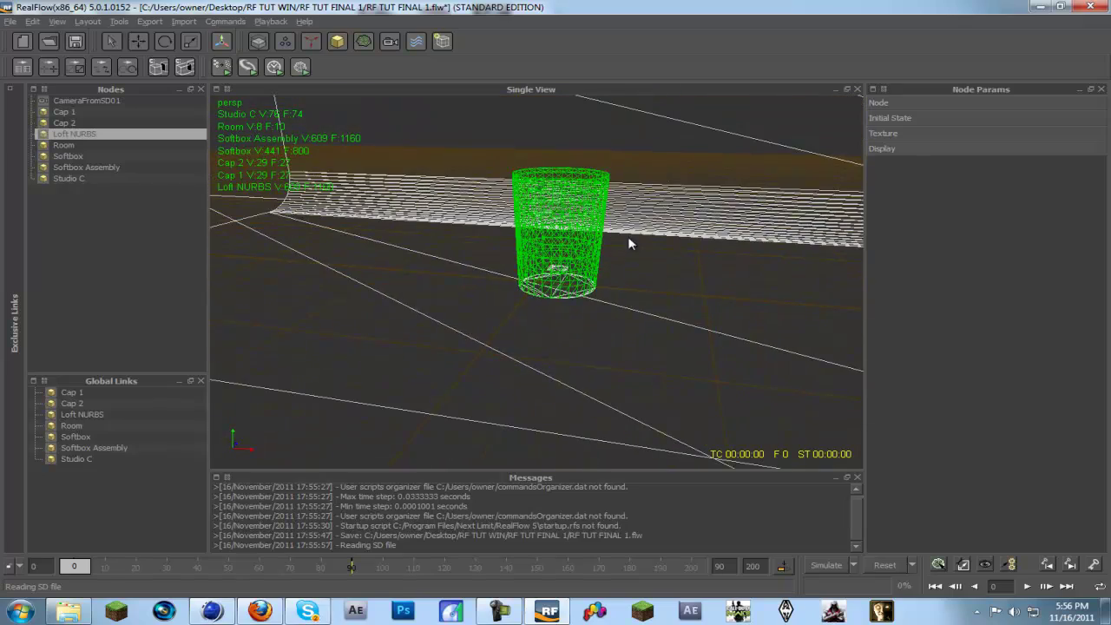
left_click_drag(630, 250, 681, 284, "alt")
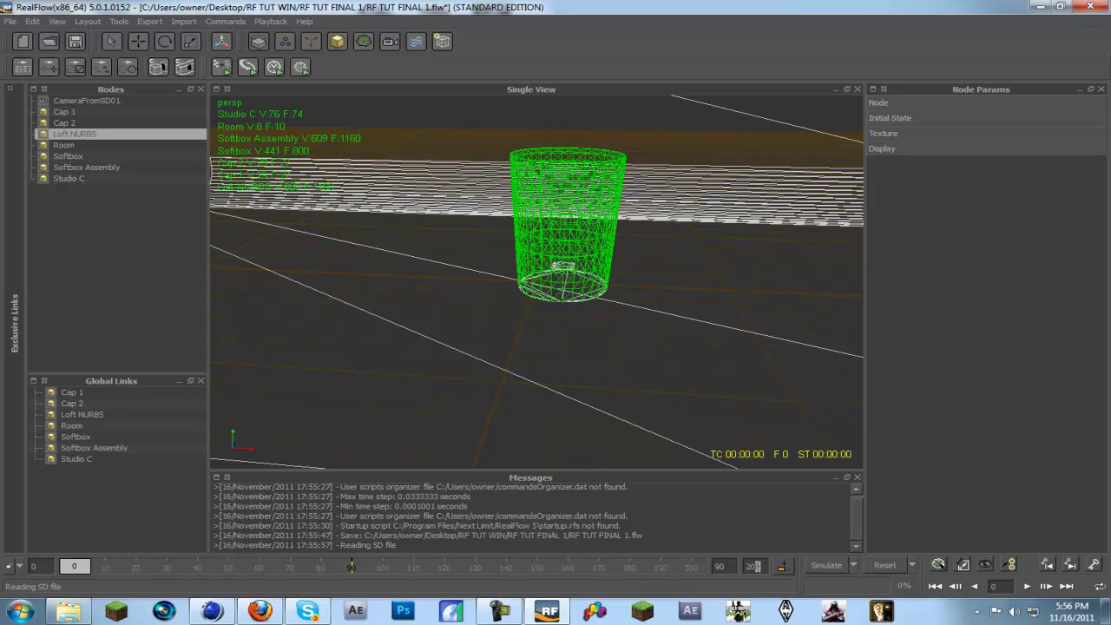
type("90")
key("Return")
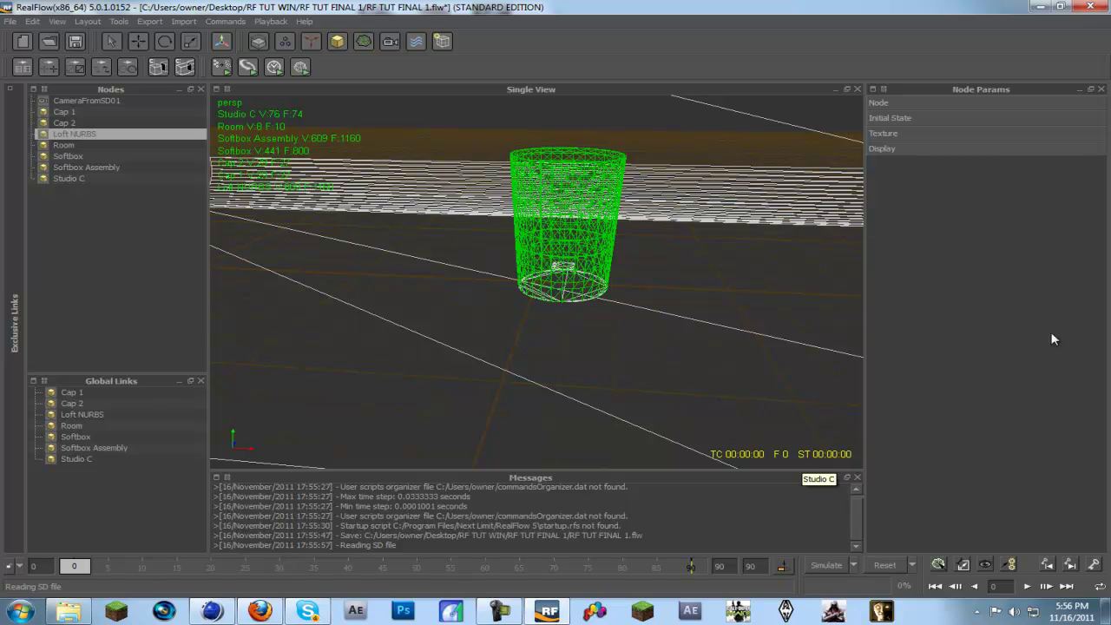
Add a Gravity daemon and a Circle emitter to the scene
left_click(311, 45)
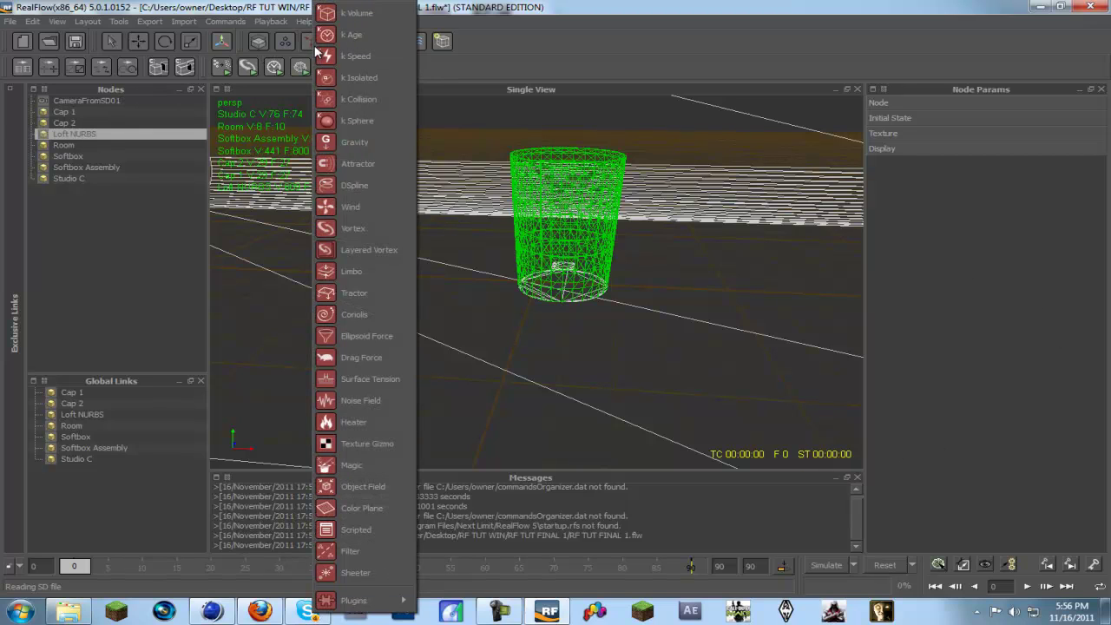
left_click(349, 141)
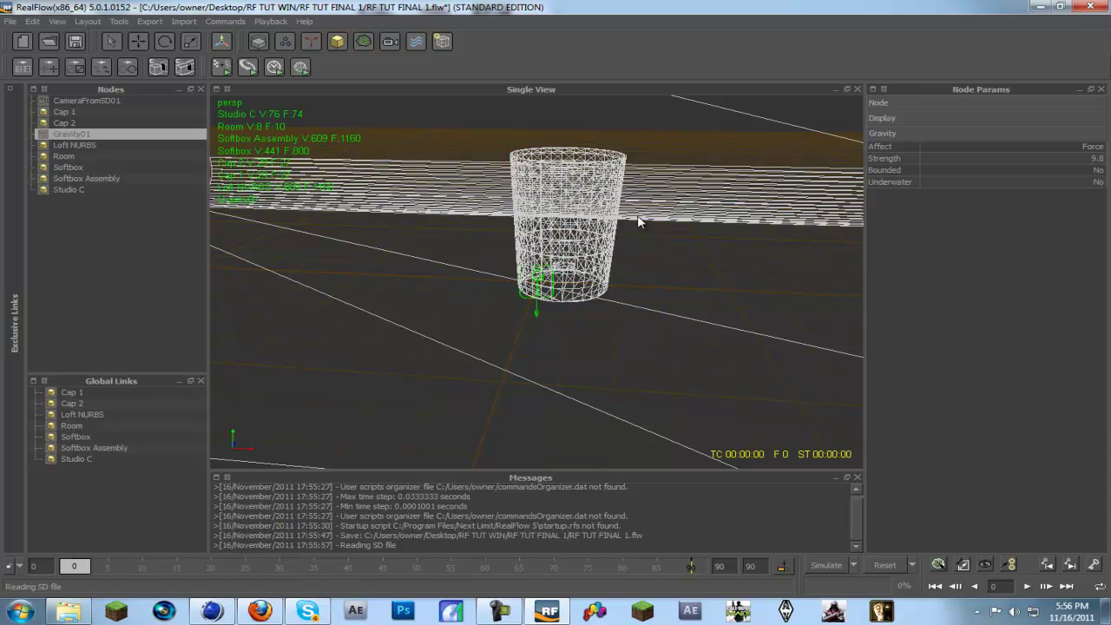
left_click(579, 215)
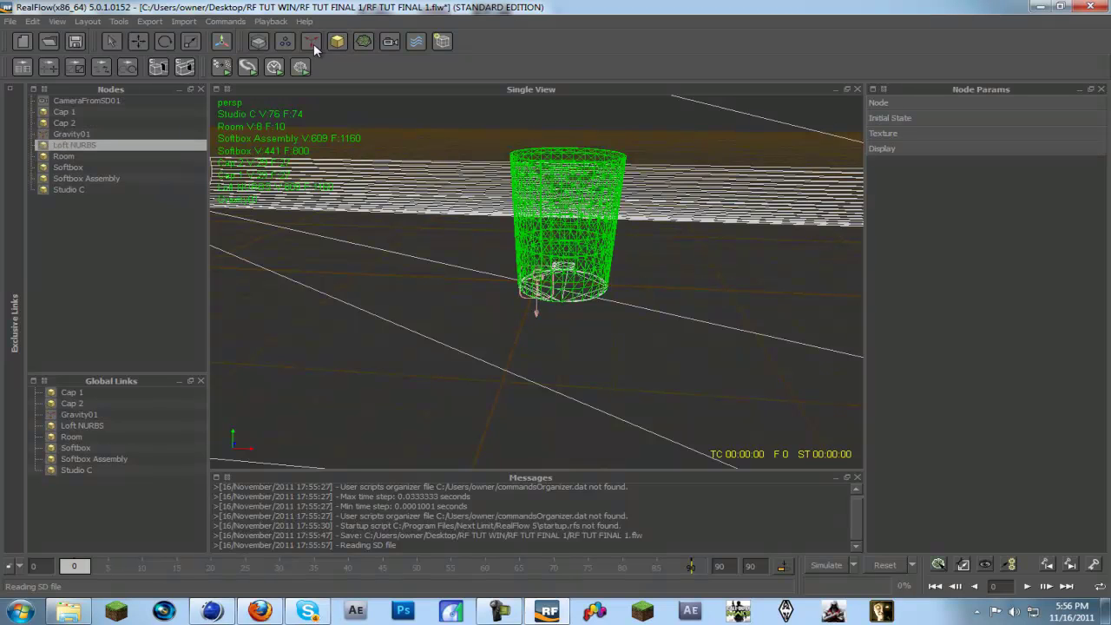
left_click(283, 42)
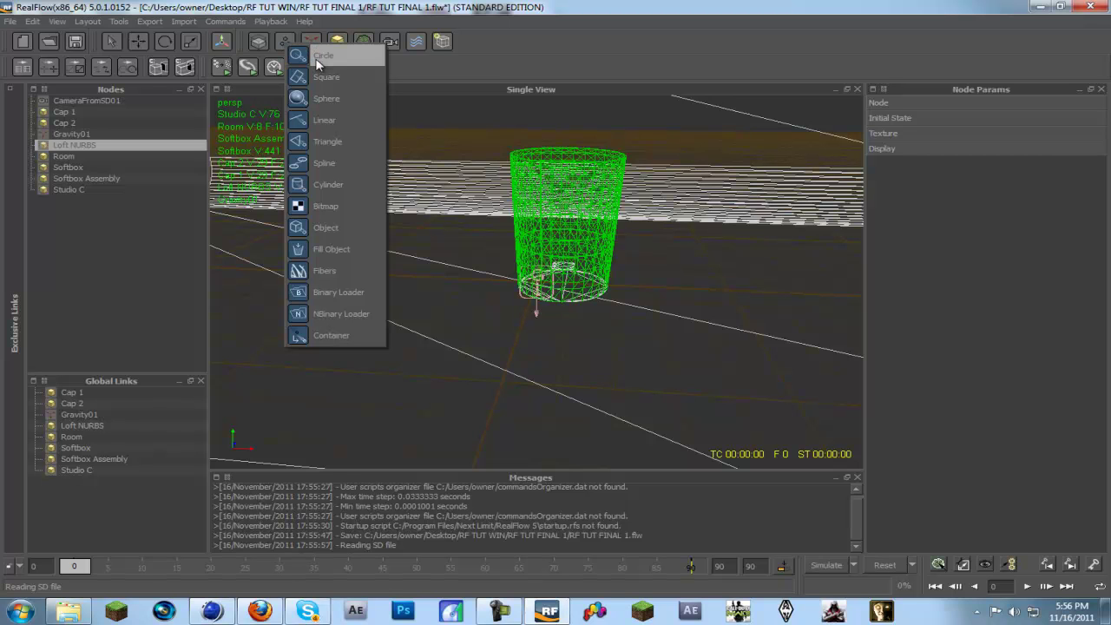
left_click(321, 56)
scroll(577, 276, "up", 5)
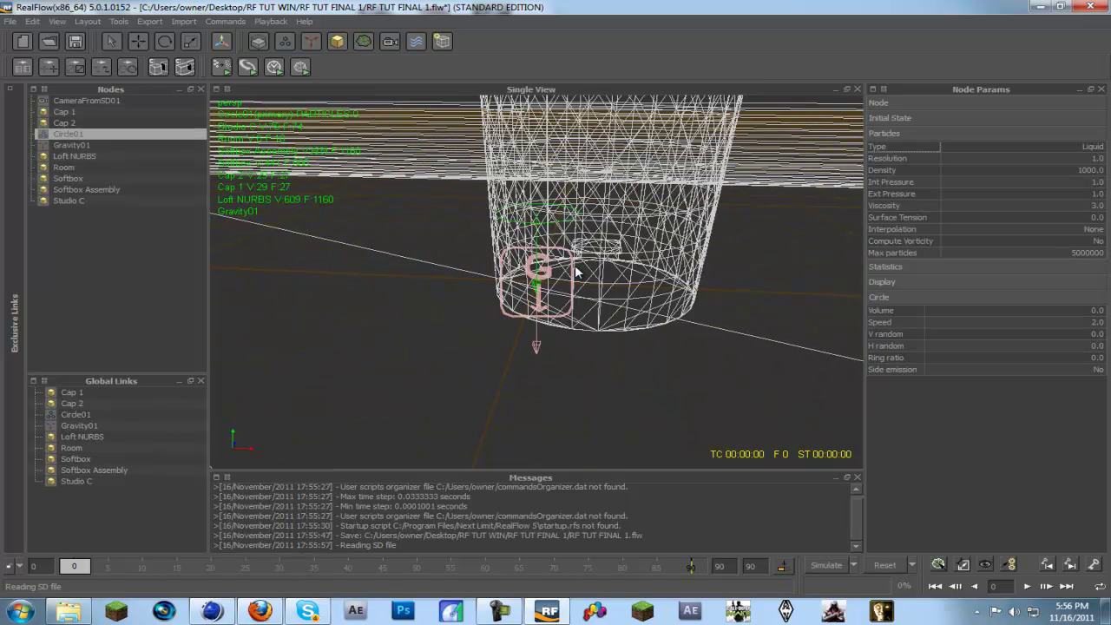
scroll(577, 273, "down", 2)
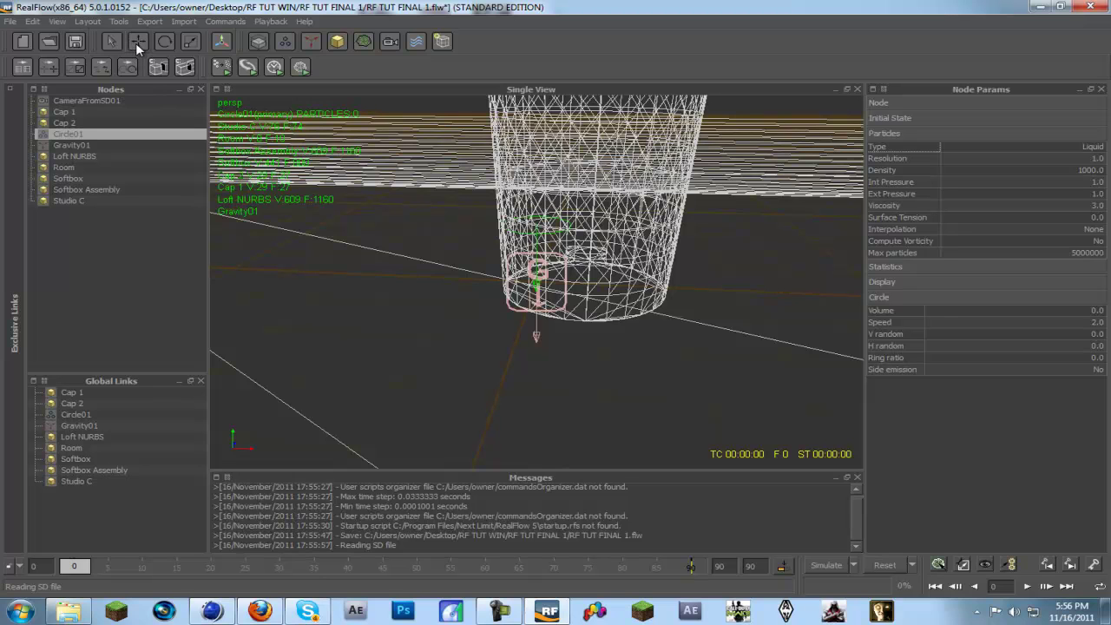
Move the circle emitter up and across over the cup, to about X 0.74 and Y 3.78
left_click(136, 46)
left_click_drag(537, 158, 526, 81)
scroll(542, 114, "down", 5)
left_click_drag(538, 178, 536, 130)
scroll(538, 139, "up", 3)
scroll(623, 115, "down", 2)
left_click_drag(614, 114, 657, 113)
left_click_drag(753, 210, 667, 265, "alt")
middle_click_drag(666, 270, 531, 315)
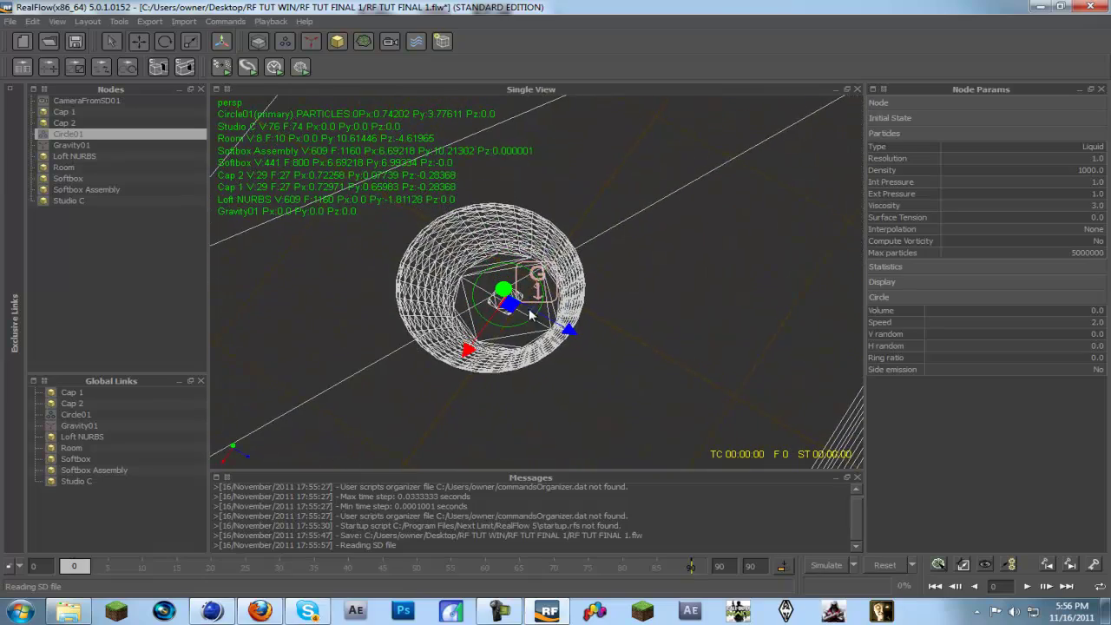
Scale the circle emitter to about 2.01 in X and 1.95 in Z to suit the cup's opening
left_click(190, 43)
left_click_drag(568, 330, 630, 364)
left_click_drag(468, 349, 426, 403)
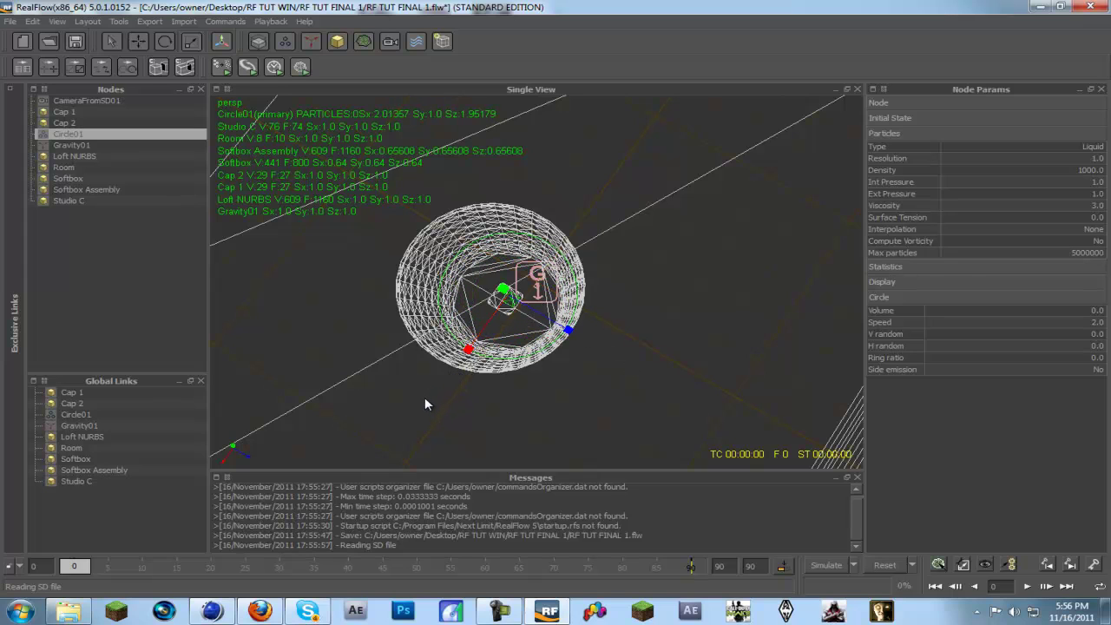
Move the circle emitter along Z to about -0.29 to center it in the cup
left_click(138, 42)
left_click_drag(580, 320, 624, 130, "alt")
left_click_drag(586, 227, 729, 364, "alt")
scroll(730, 355, "down", 2)
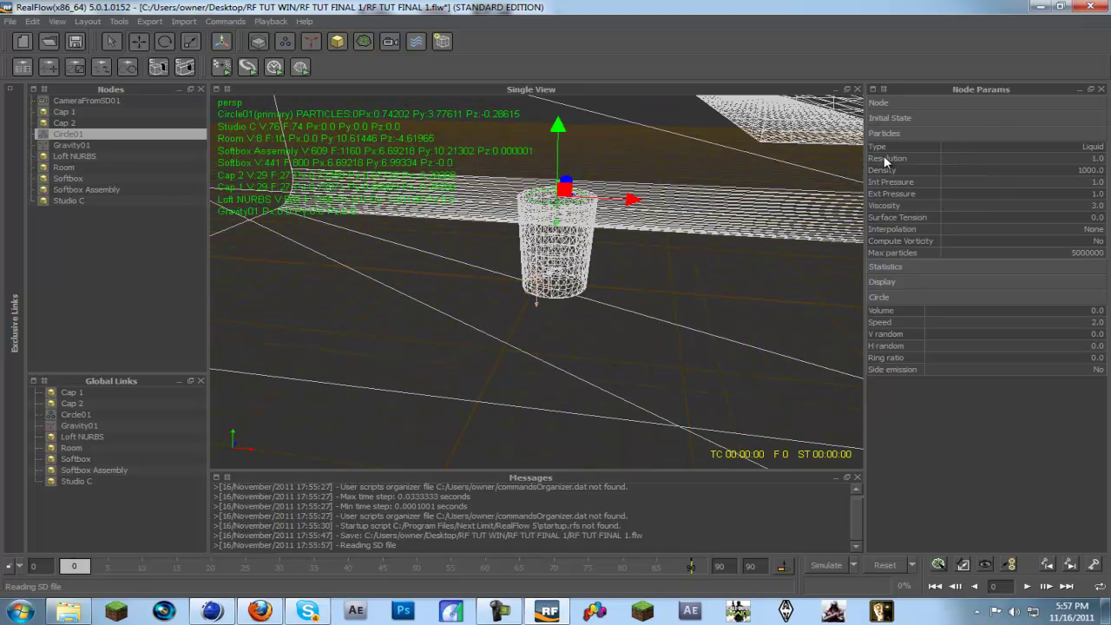
Set the circle emitter's internal pressure to 0.3 and its viscosity to 1.0
double_click(1097, 158)
double_click(1078, 172)
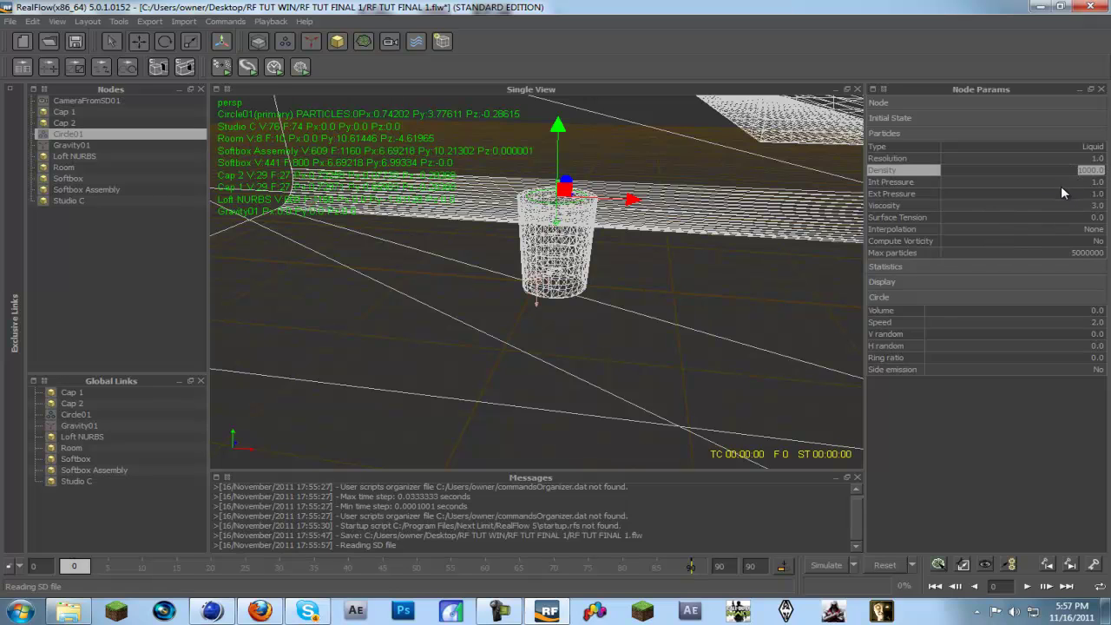
double_click(1081, 183)
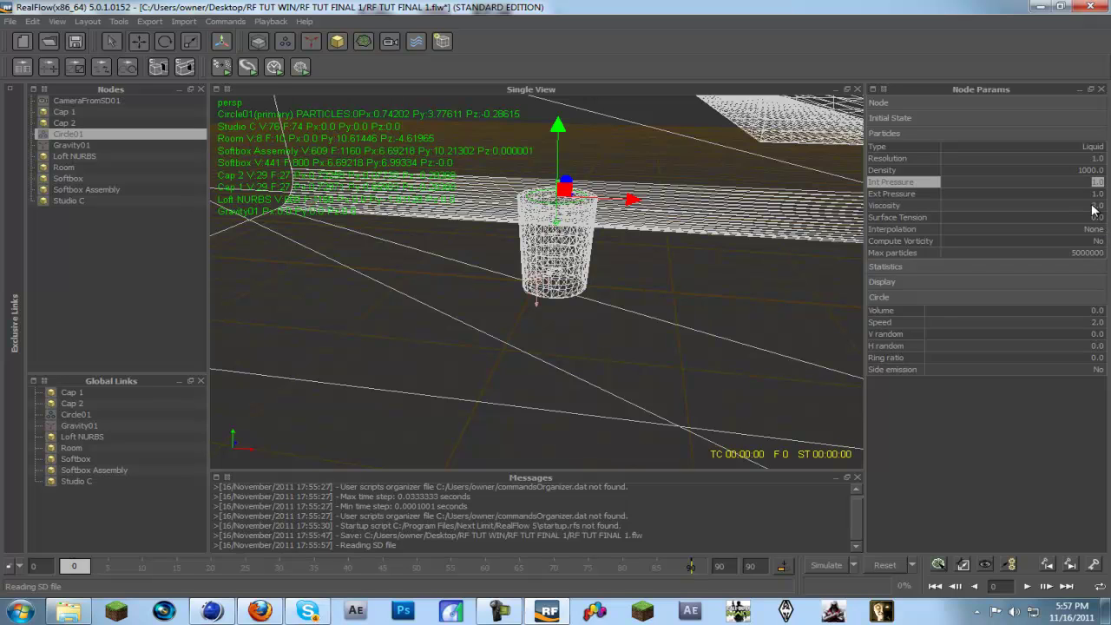
key("Return")
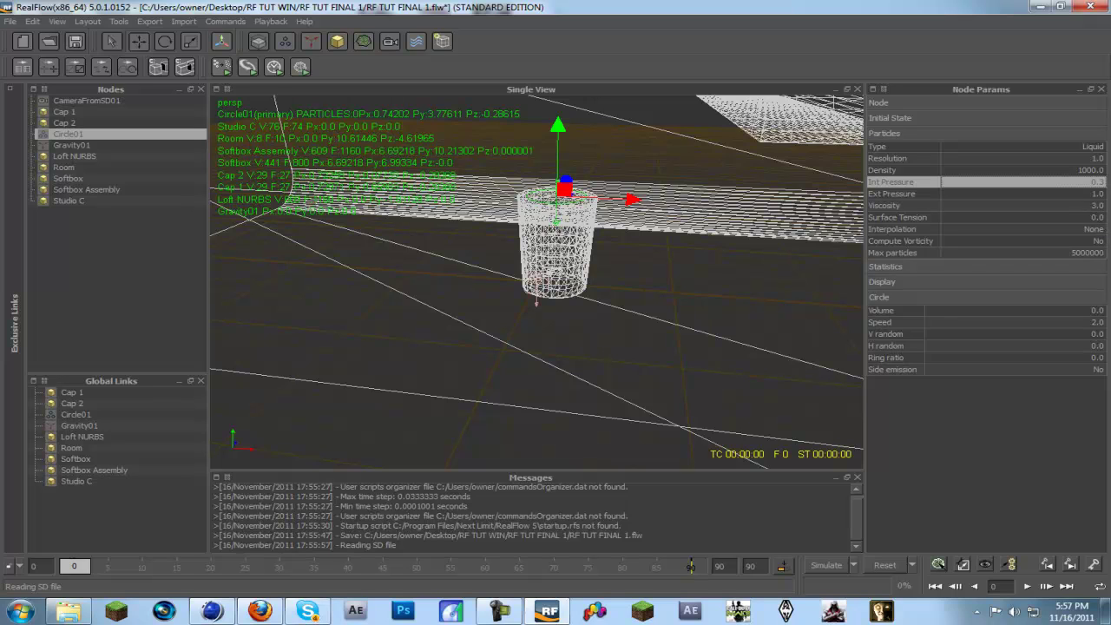
double_click(1097, 206)
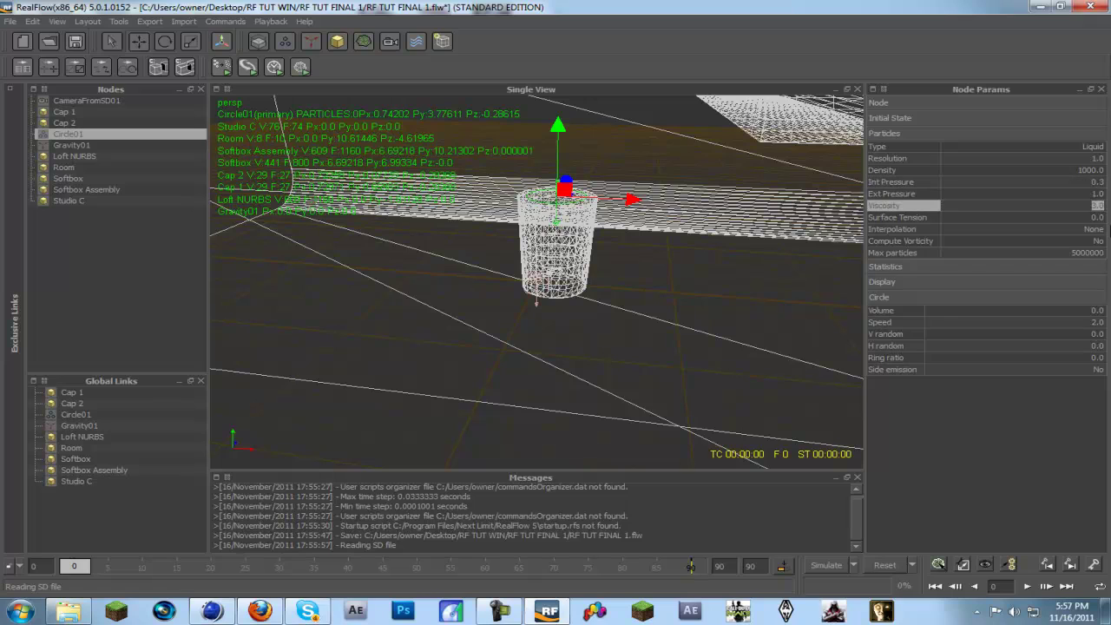
type("1")
key("Return")
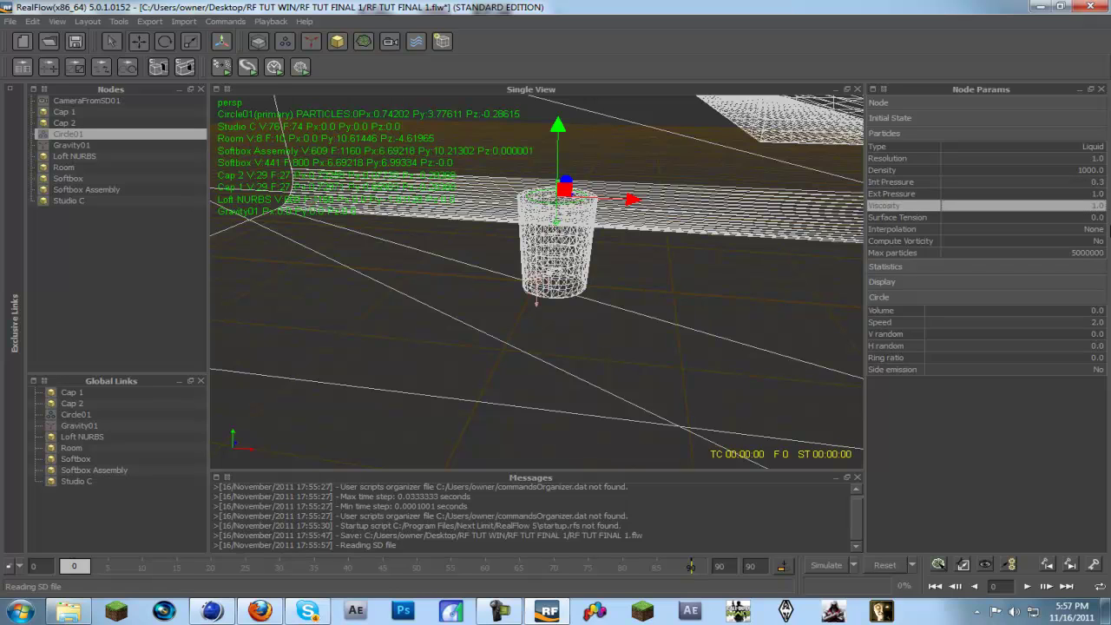
Limit the circle emitter's maximum particles to 10000
double_click(1100, 253)
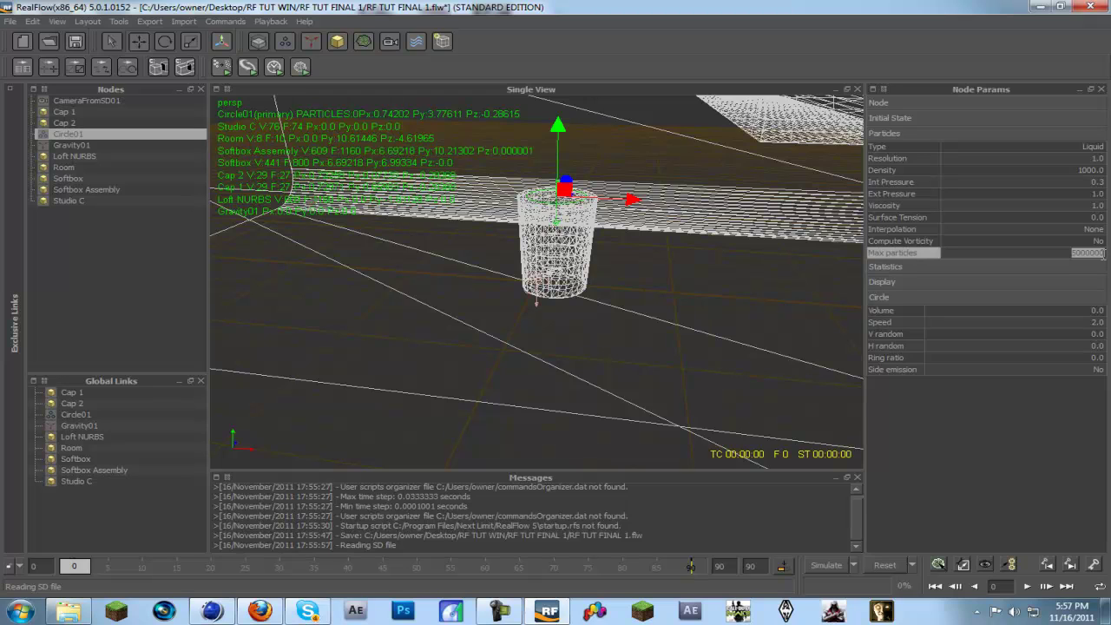
type("10")
left_click(1097, 321)
left_click(1060, 409)
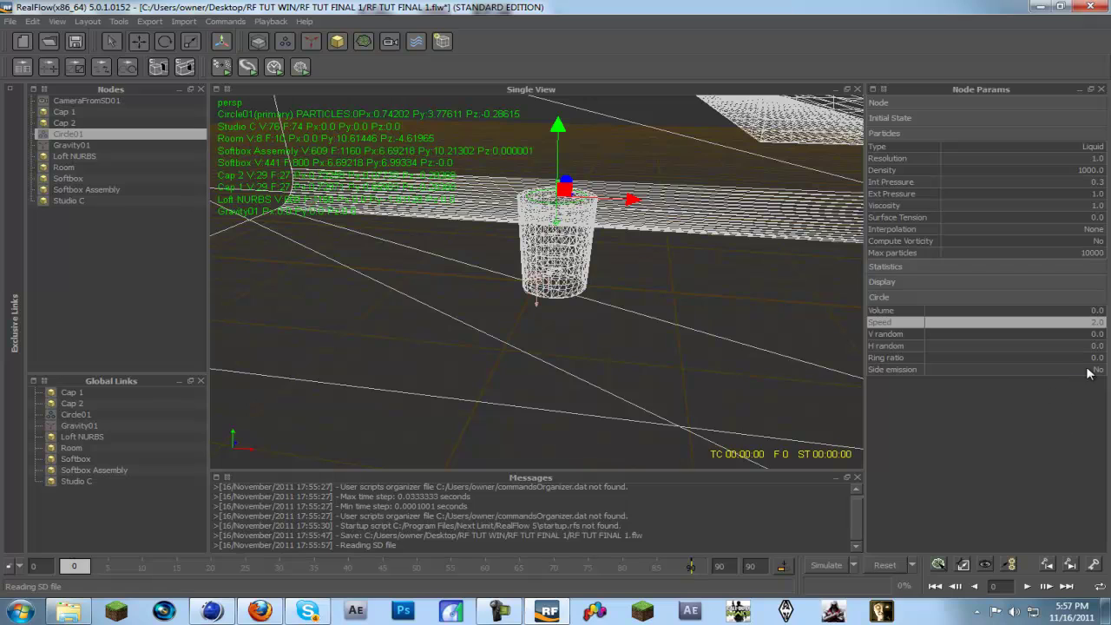
Set the circle emitter's V random to 0.2 and start the fluid simulation
left_click(1101, 334)
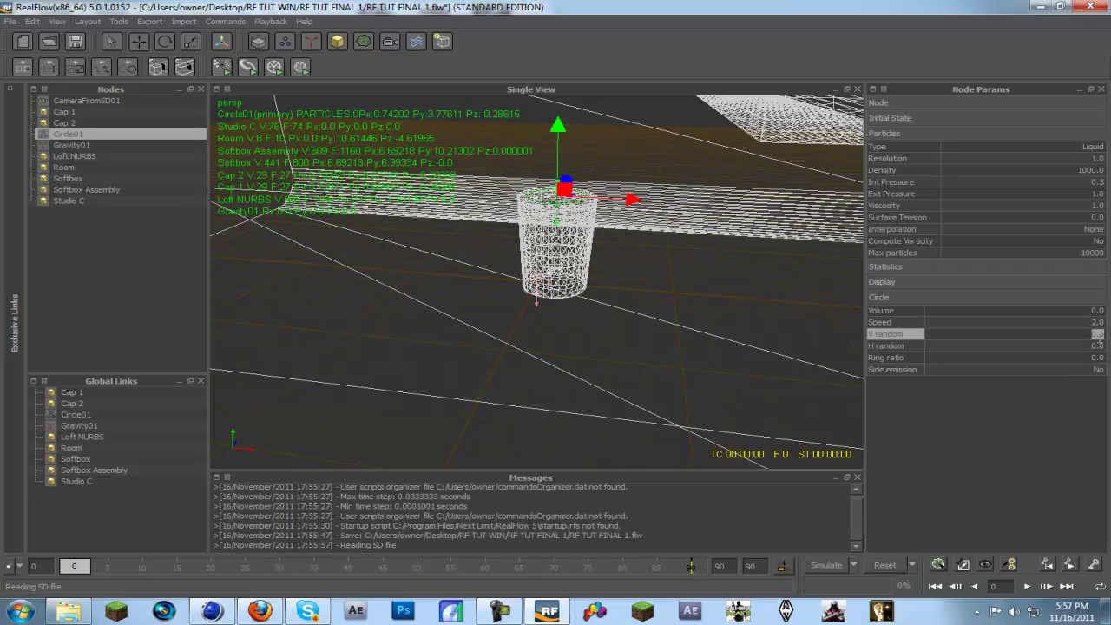
type("0.2")
key("Return")
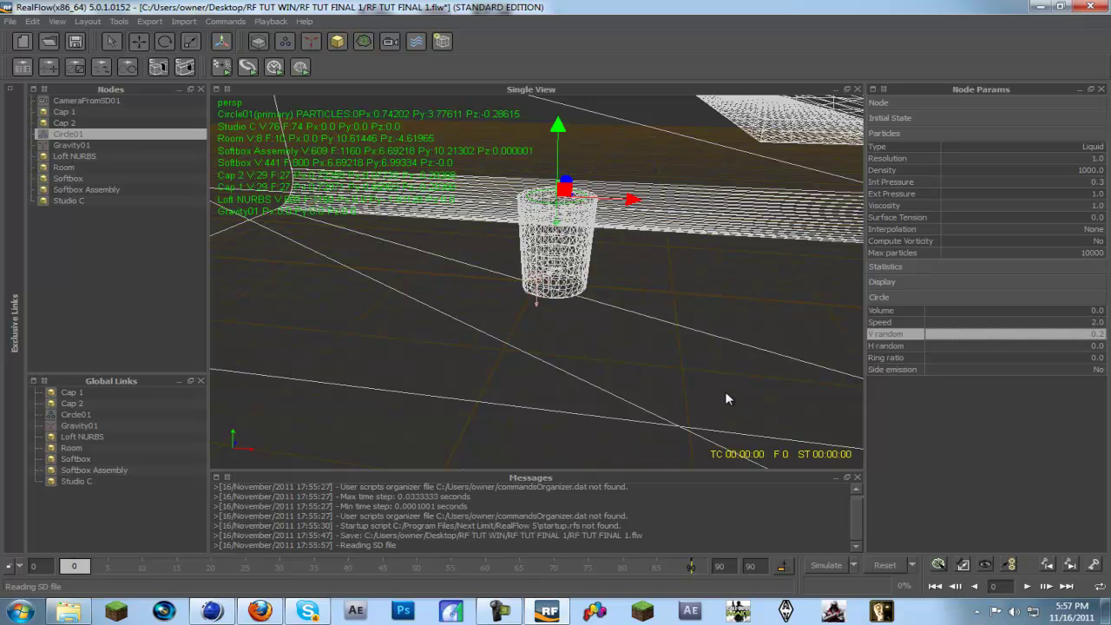
left_click(830, 569)
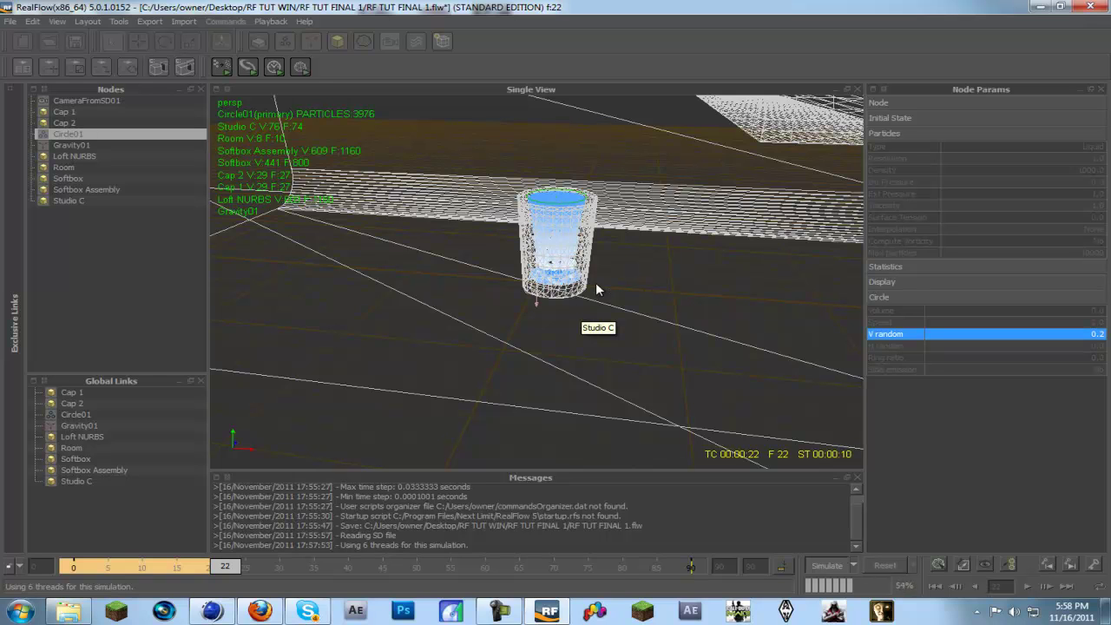
Inspect the liquid filling the cup, stop the running simulation and reset it to frame 0
left_click_drag(622, 290, 579, 288, "alt")
right_click_drag(579, 289, 711, 171, "alt")
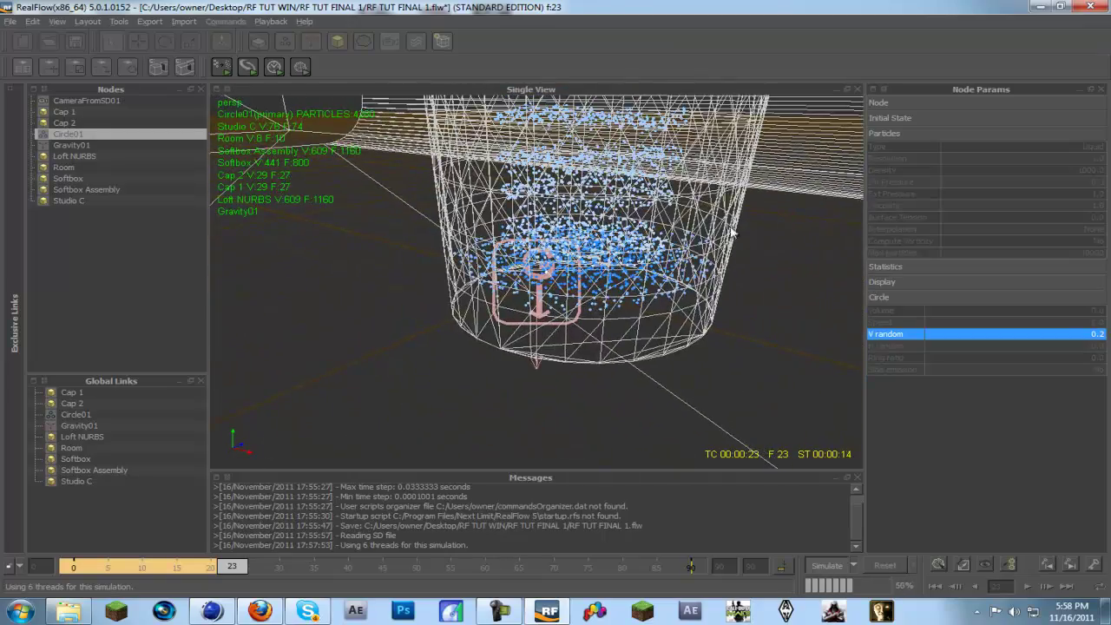
left_click_drag(710, 170, 646, 173, "alt")
left_click(833, 564)
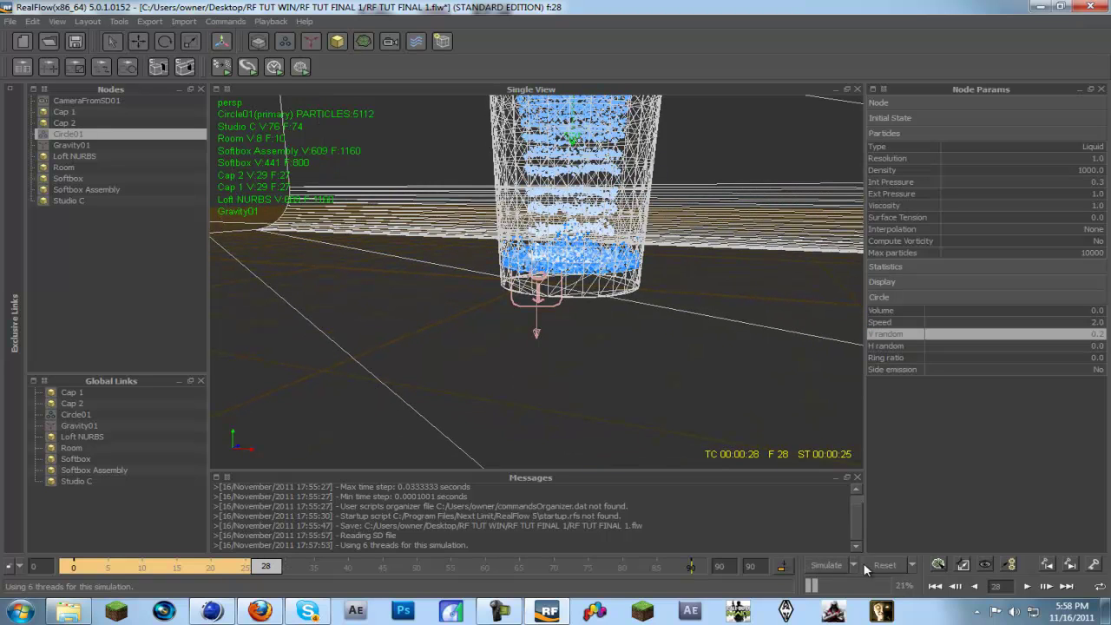
left_click(520, 308)
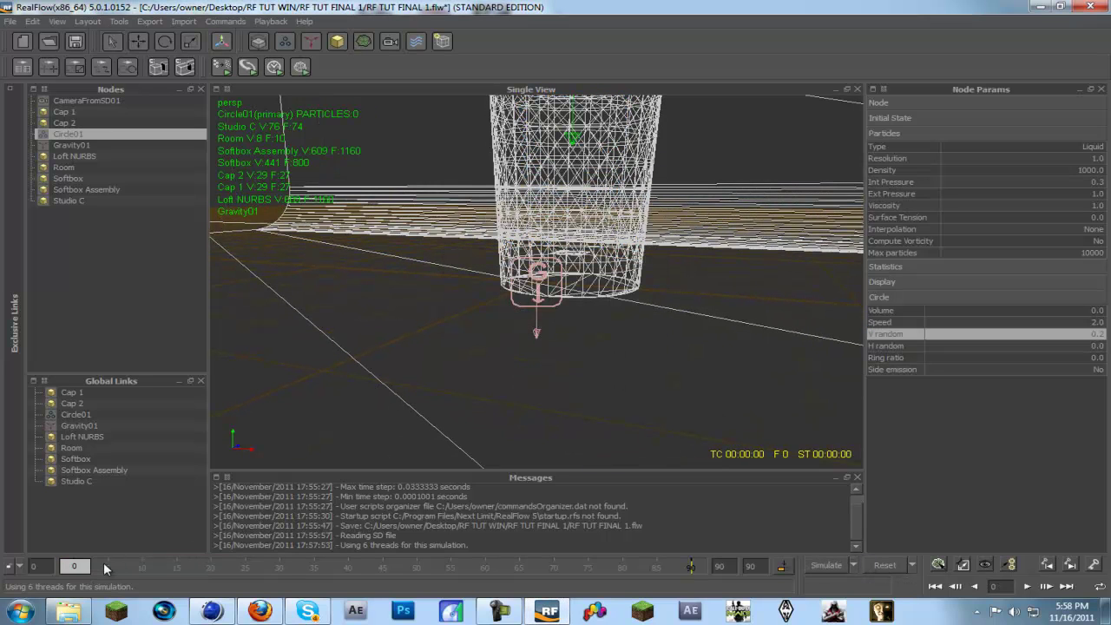
Set the circle emitter's maximum particles to 100000 and its density to 1500
double_click(1103, 252)
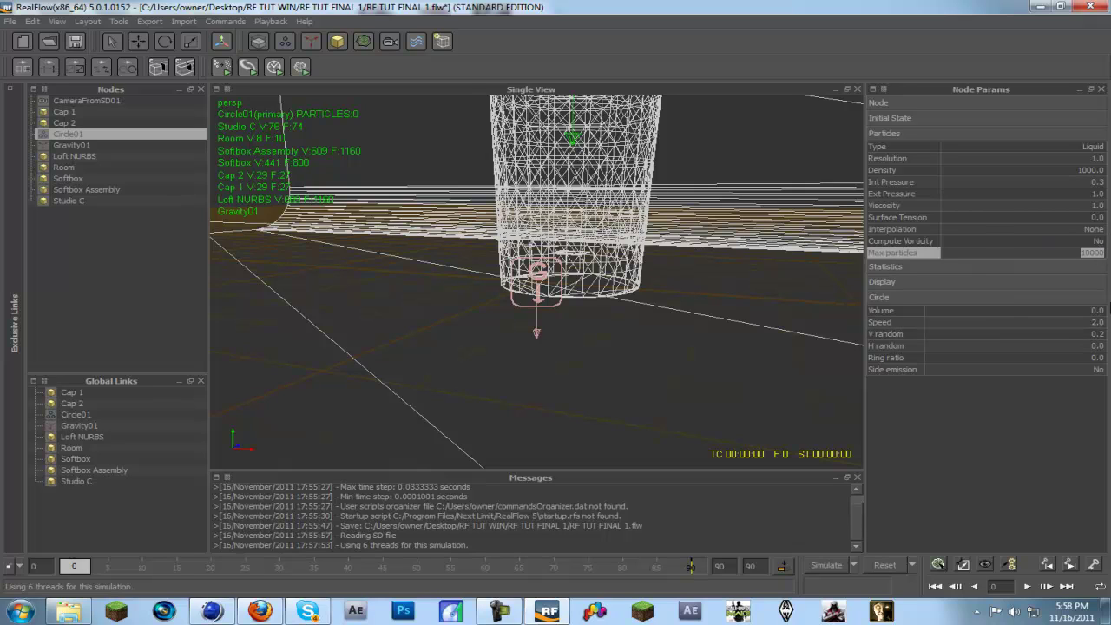
type("10")
double_click(1099, 159)
double_click(1078, 170)
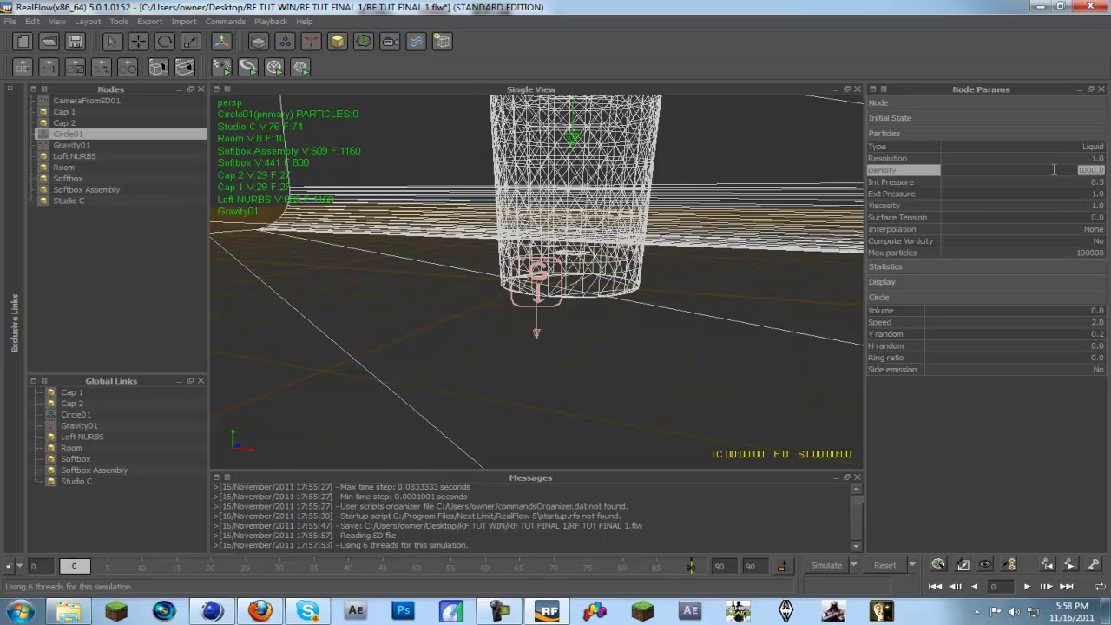
type("1500")
key("Return")
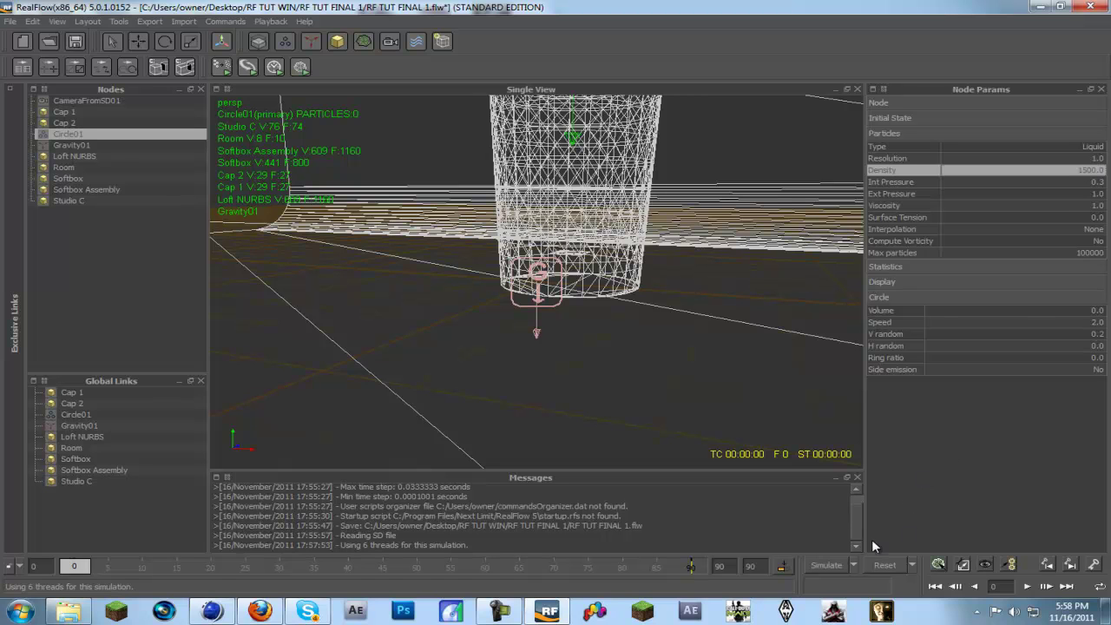
Run the fluid simulation with the new emitter settings and watch the particles collect in the cup
left_click(838, 562)
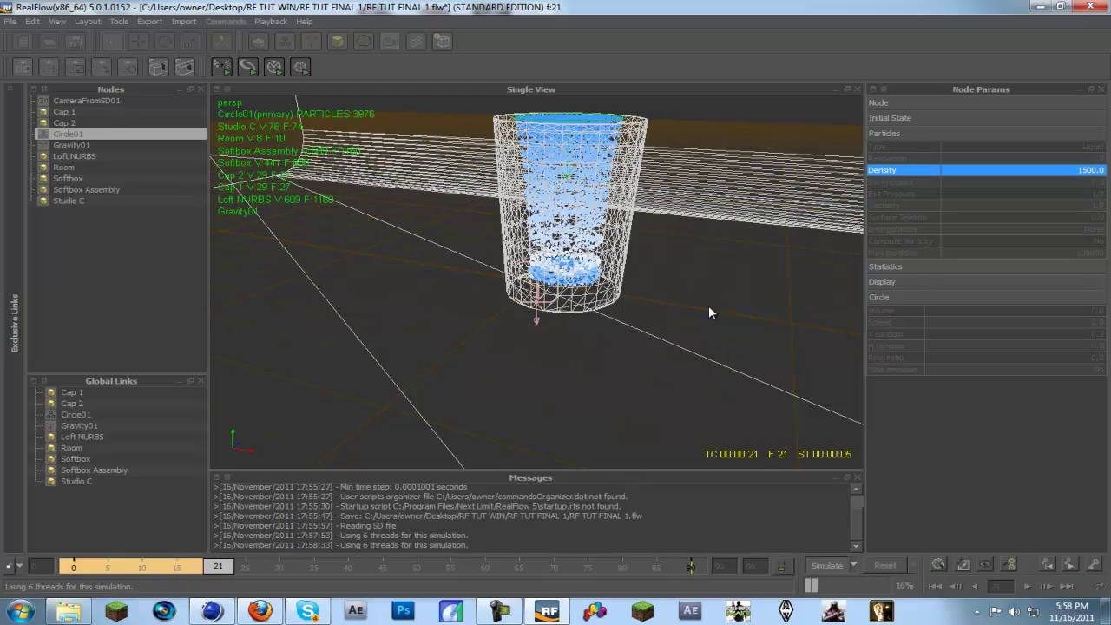
mouse_move(709, 306)
left_mouse_down("alt")
mouse_move(523, 335)
mouse_move(712, 293)
mouse_move(709, 263)
mouse_move(747, 229)
mouse_move(709, 299)
left_mouse_up("alt")
left_click(569, 312)
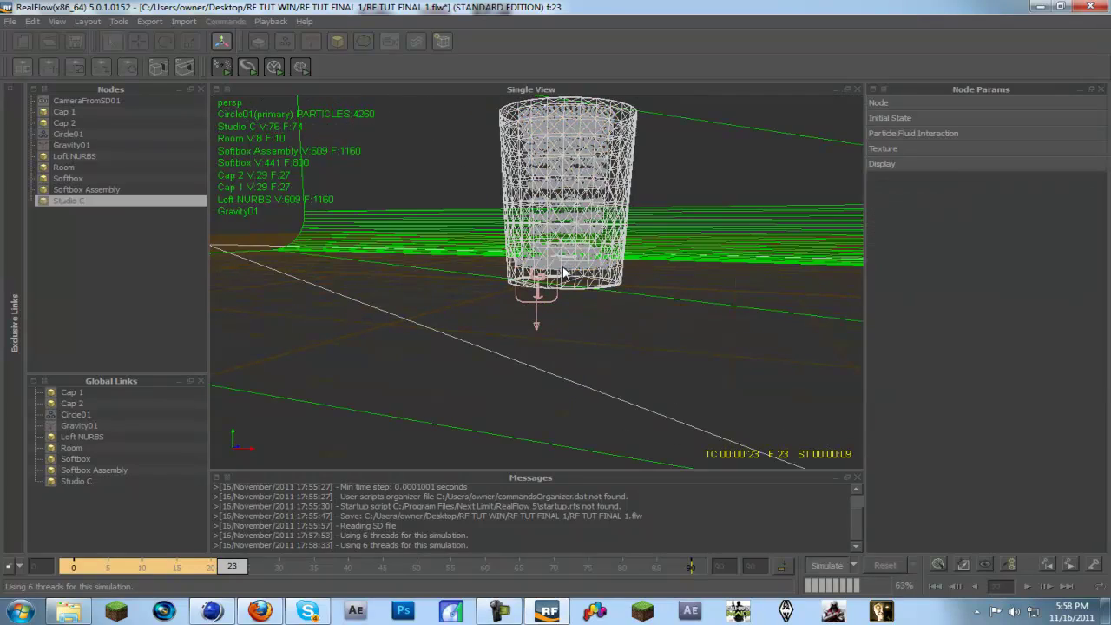
left_click(563, 274)
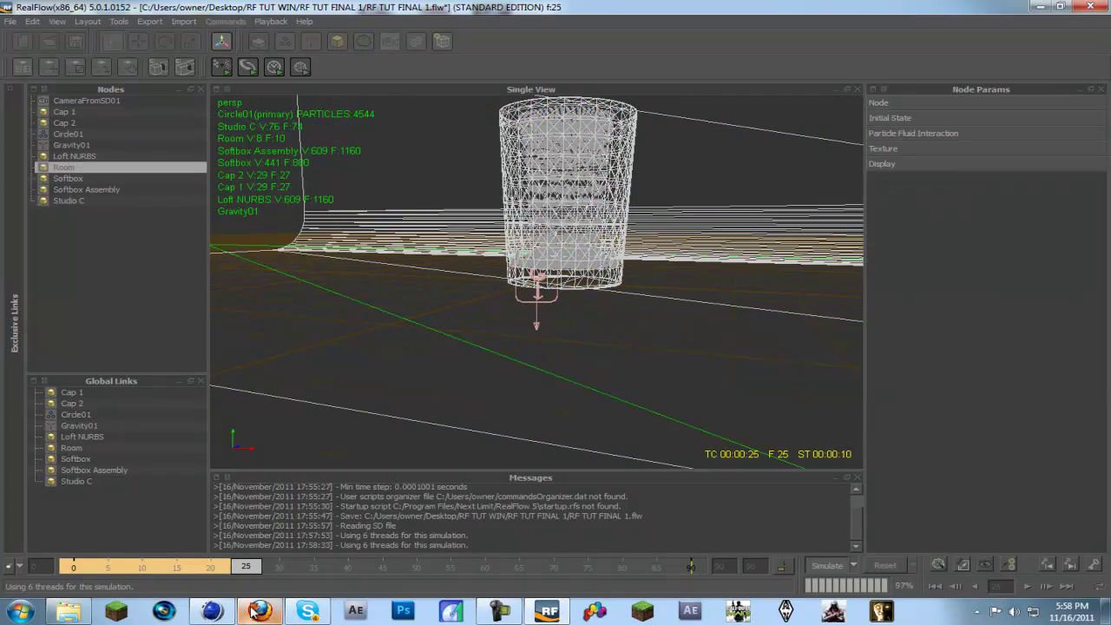
Switch to CINEMA 4D and view the lofted cup from a closer angle while the simulation runs
left_click(211, 611)
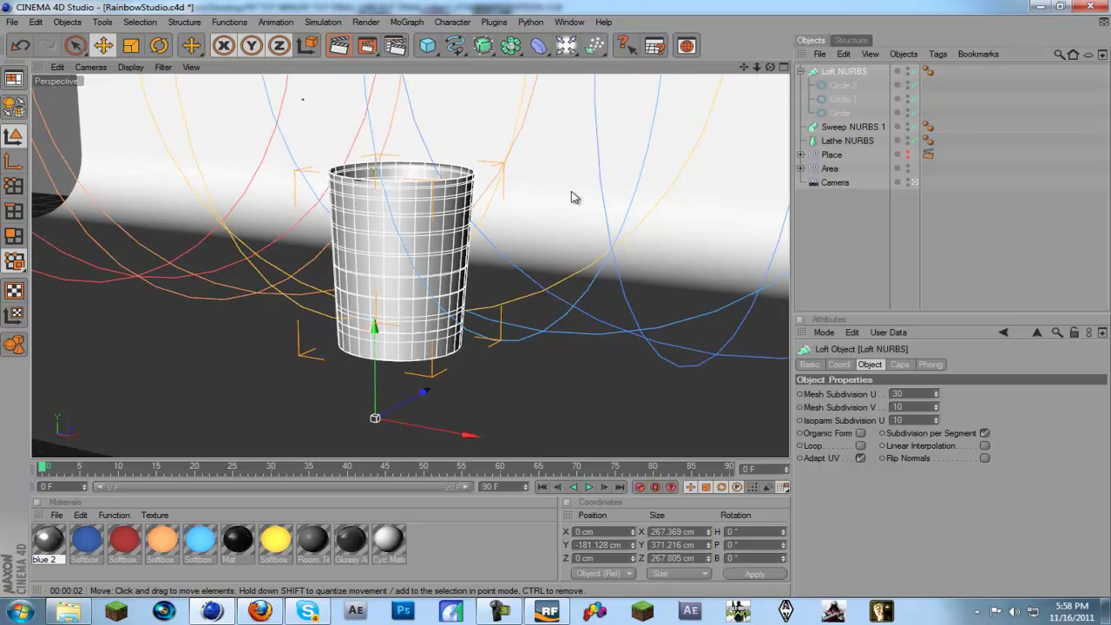
scroll(578, 197, "up", 1)
left_click_drag(592, 206, 555, 304, "alt")
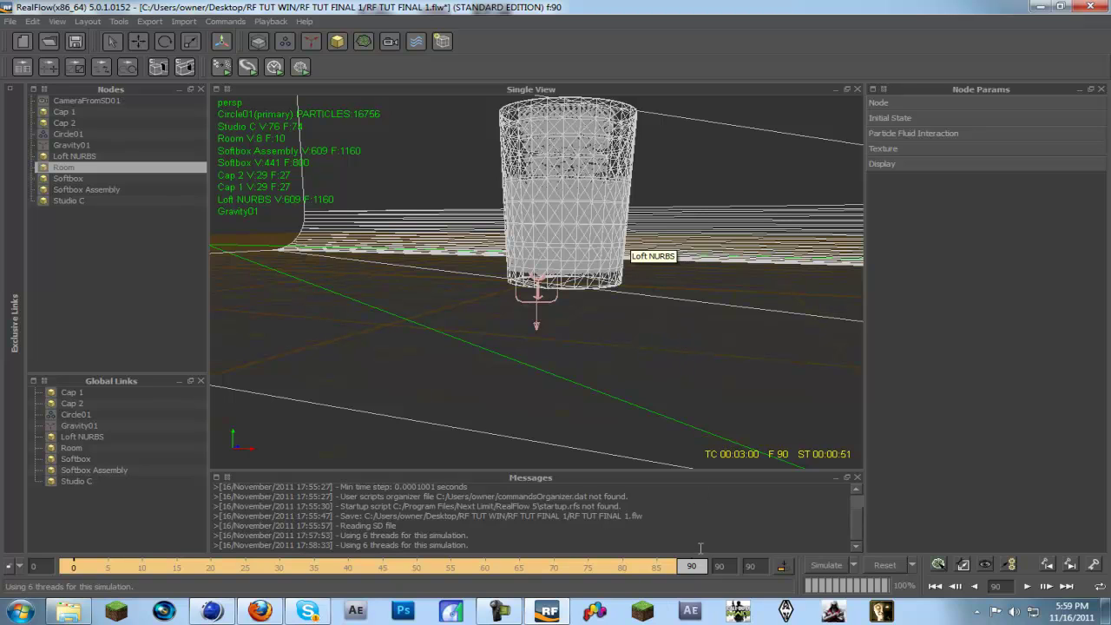
Review the simulated particles in the cup at frame 90 and return the timeline to frame 0
left_click_drag(701, 554, 1062, 565)
left_click_drag(759, 231, 593, 130, "alt")
left_click(593, 130)
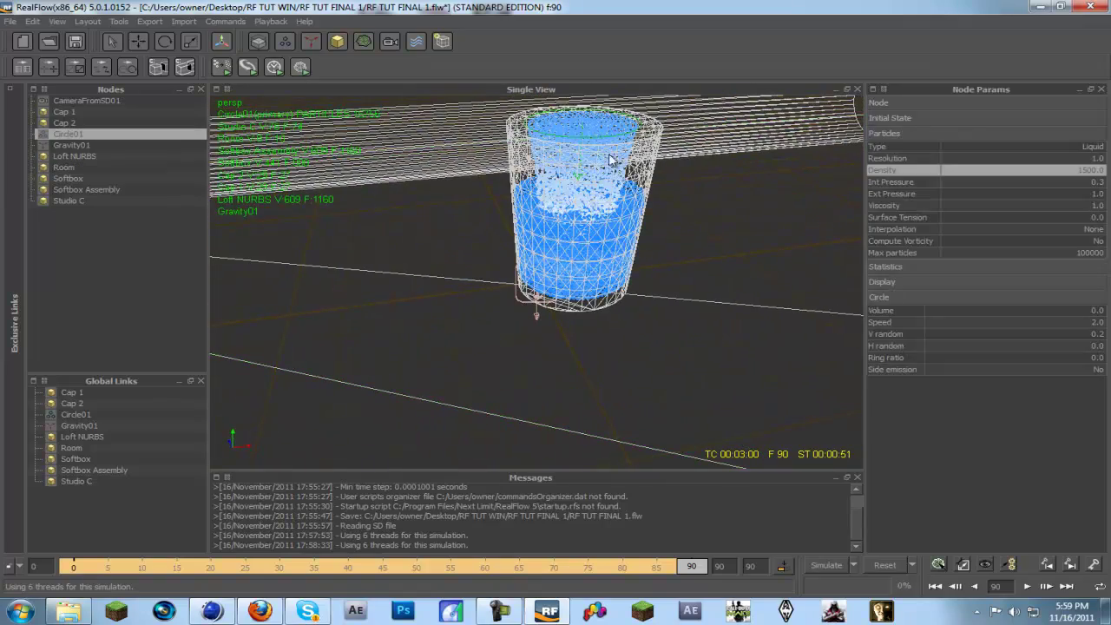
left_click(669, 320)
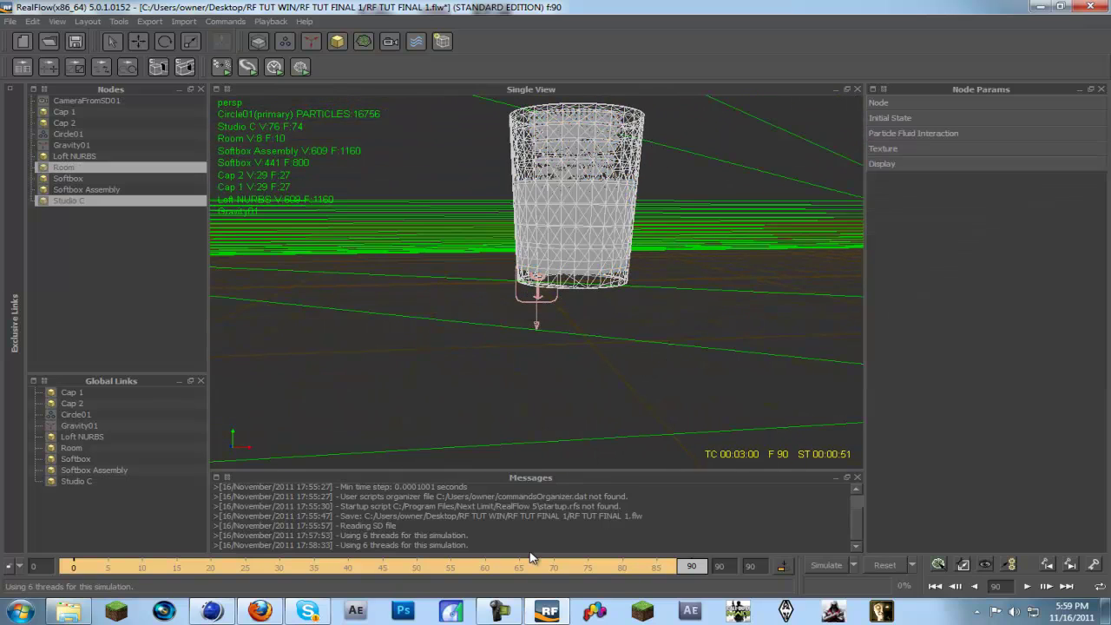
left_click_drag(657, 567, 4, 564)
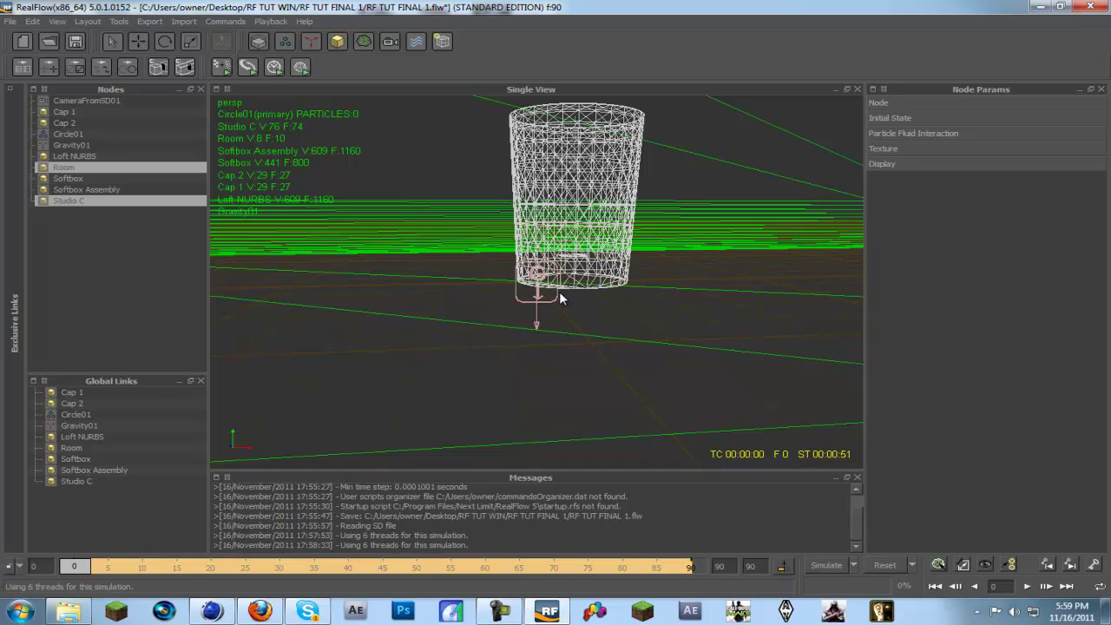
Add a standard particle mesh and build the liquid mesh across the simulated frames
left_click(557, 212)
scroll(560, 217, "up", 2)
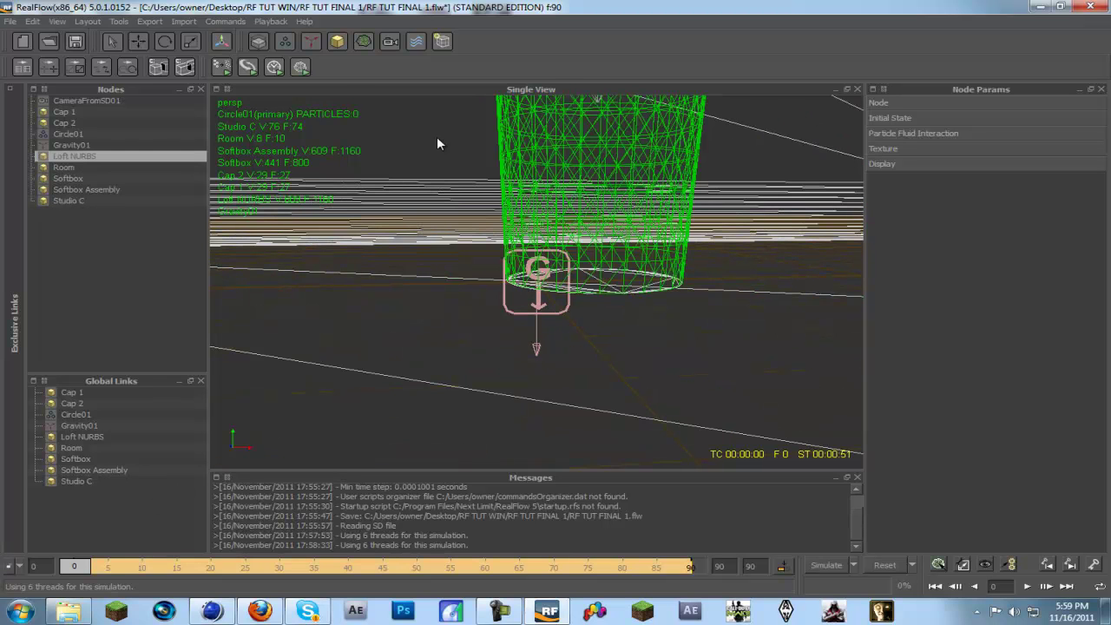
left_click(364, 41)
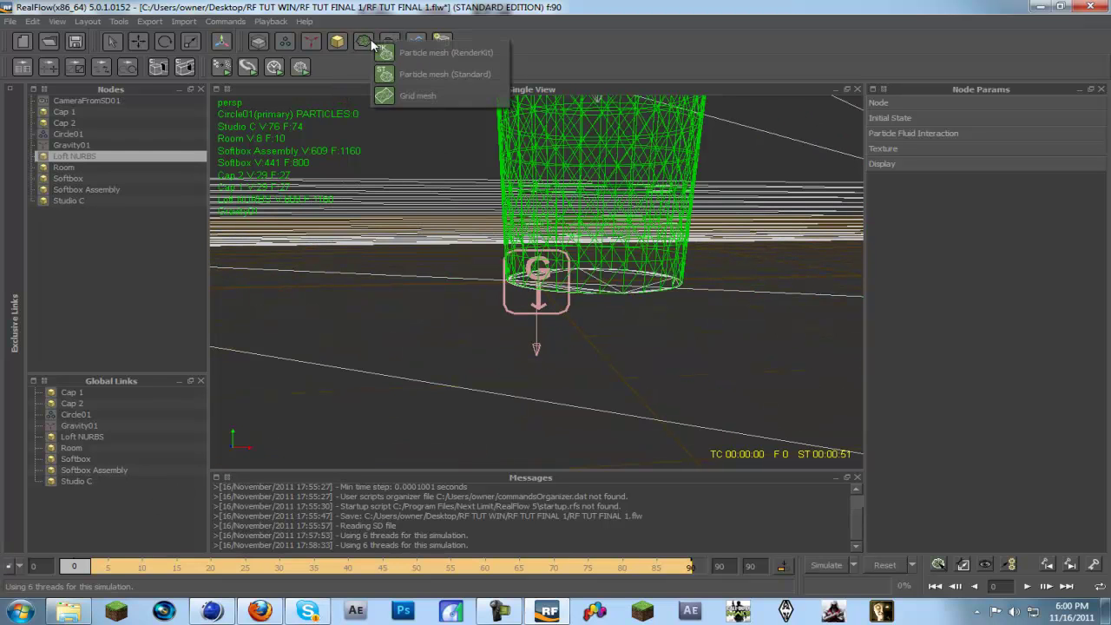
left_click(455, 75)
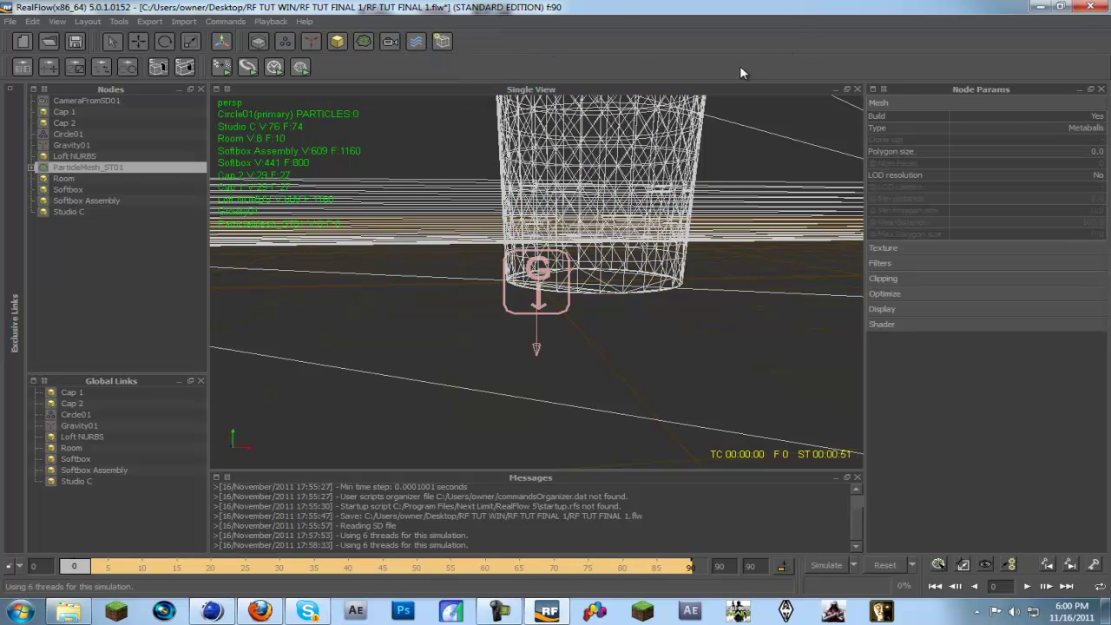
left_click(300, 68)
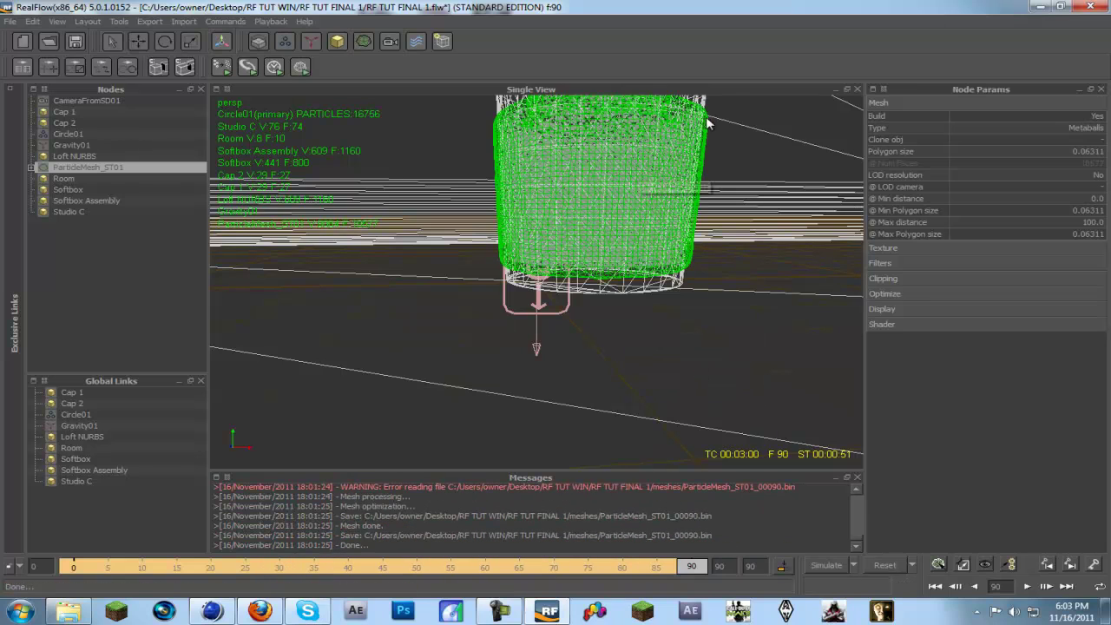
Examine the built liquid mesh inside the cup across the simulated frames
scroll(674, 250, "down", 5)
scroll(679, 252, "up", 3)
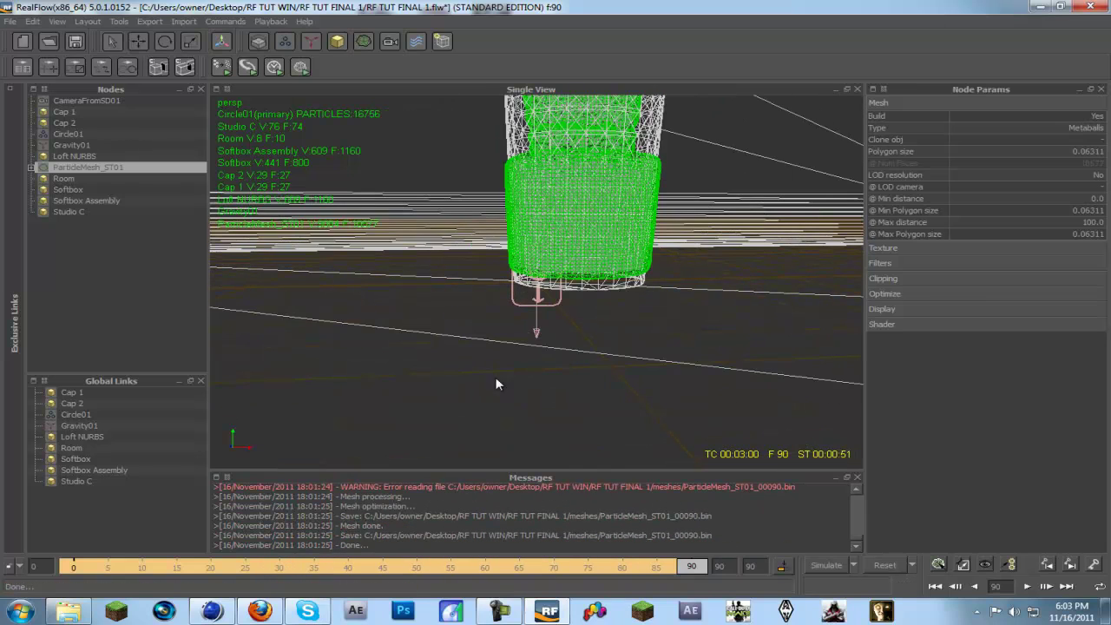
left_click_drag(691, 570, 301, 536)
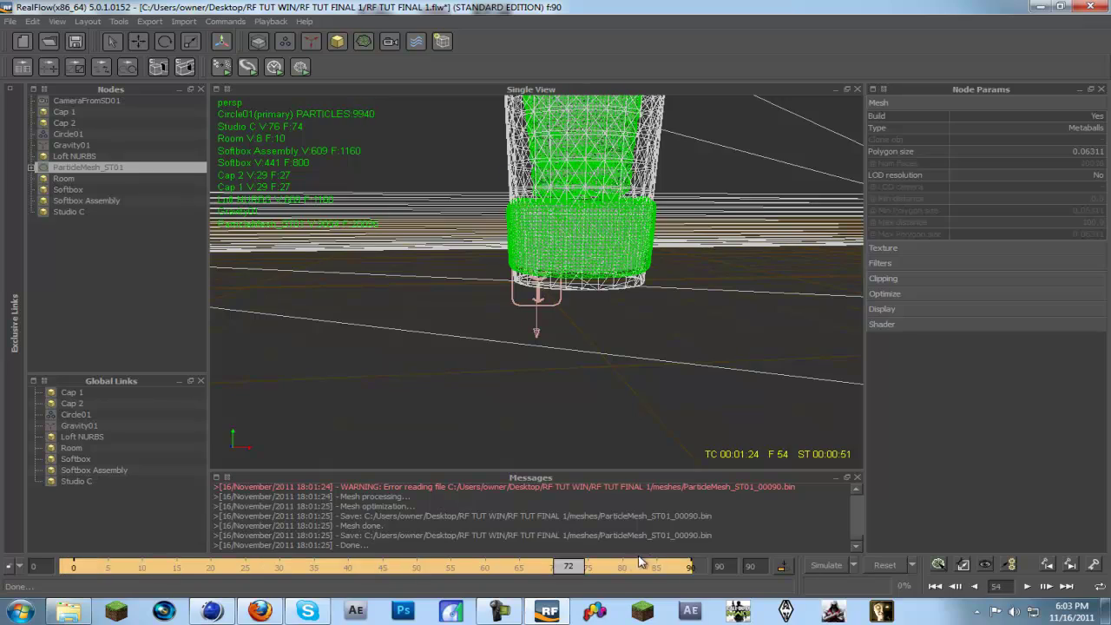
scroll(621, 290, "up", 2)
mouse_move(775, 214)
left_mouse_down("alt")
mouse_move(572, 203)
mouse_move(590, 217)
mouse_move(504, 319)
mouse_move(655, 265)
mouse_move(668, 223)
mouse_move(767, 228)
left_mouse_up("alt")
Switch to CINEMA 4D and add a RealFlow Mesh Importer object to the scene
left_click(212, 611)
left_click(494, 21)
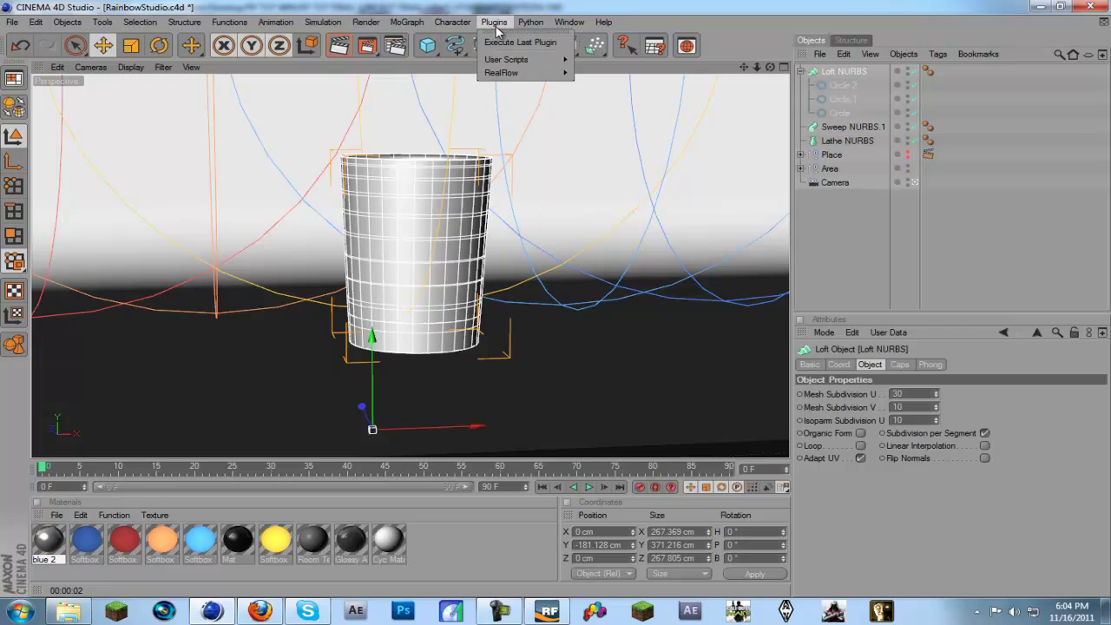
mouse_move(529, 73)
left_click(656, 132)
left_click(507, 24)
mouse_move(523, 76)
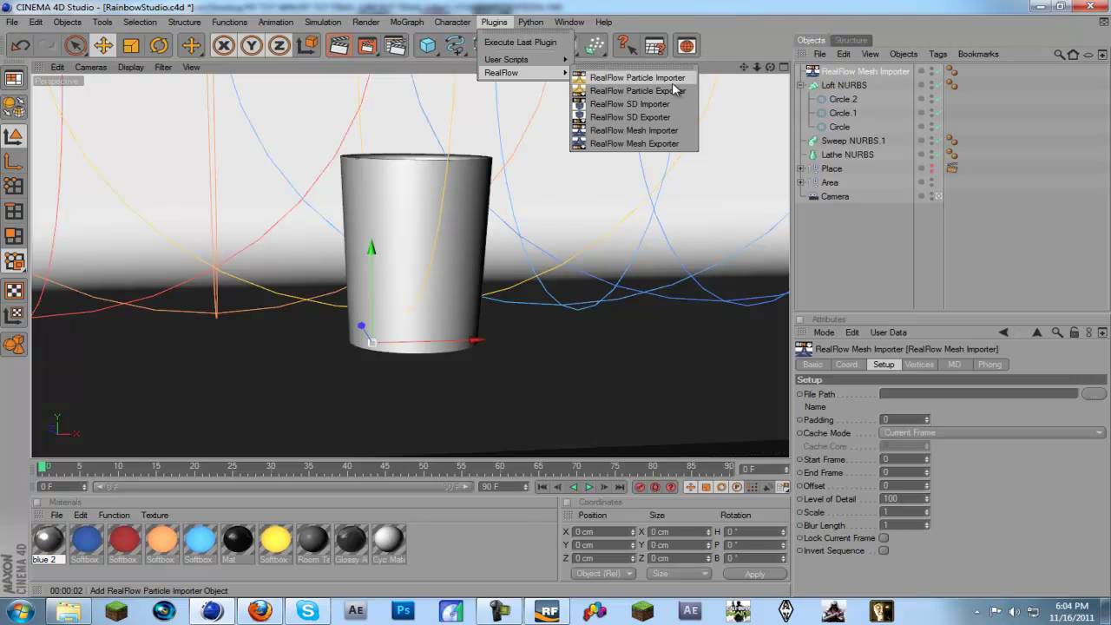
left_click(952, 257)
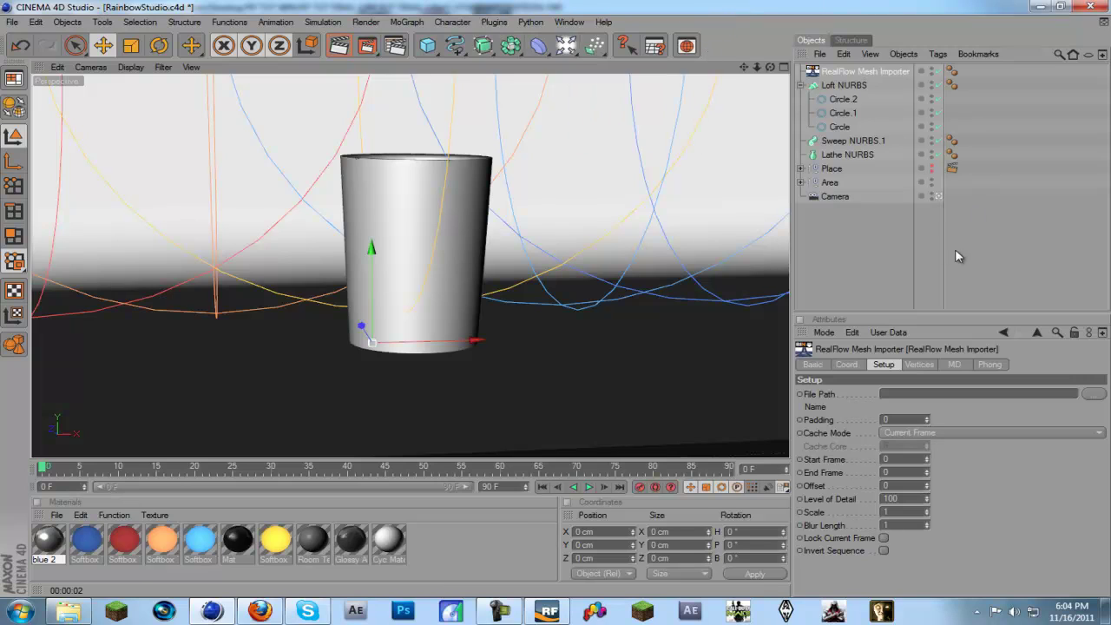
Load ParticleMesh_ST01_00000.bin from the RF TUT FINAL 1 meshes folder into the mesh importer
left_click(1087, 392)
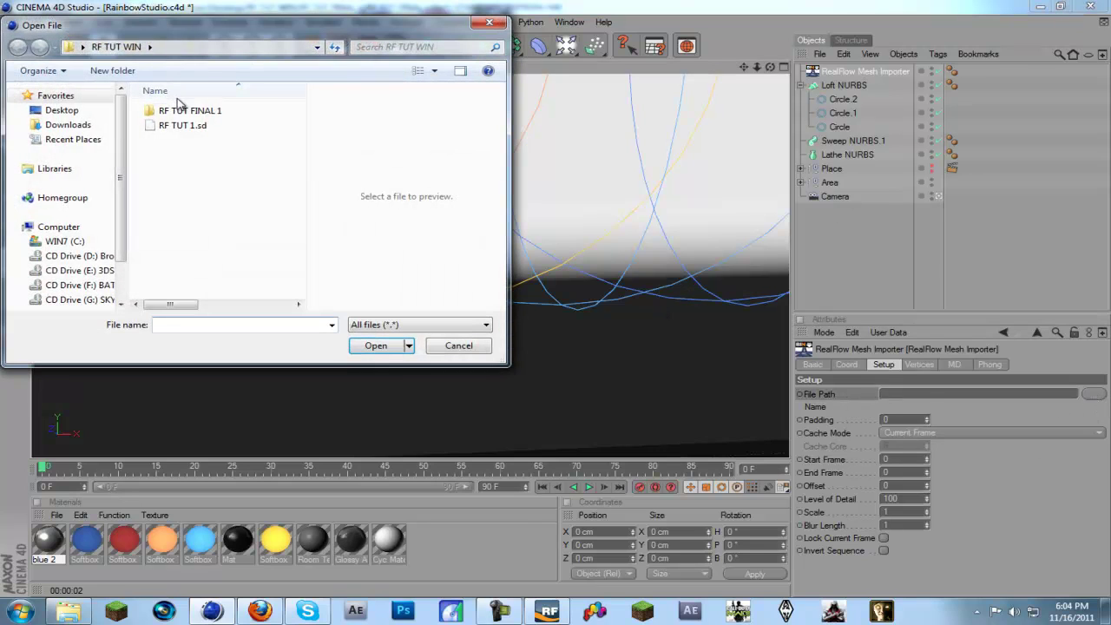
left_click(192, 113)
double_click(191, 113)
double_click(183, 141)
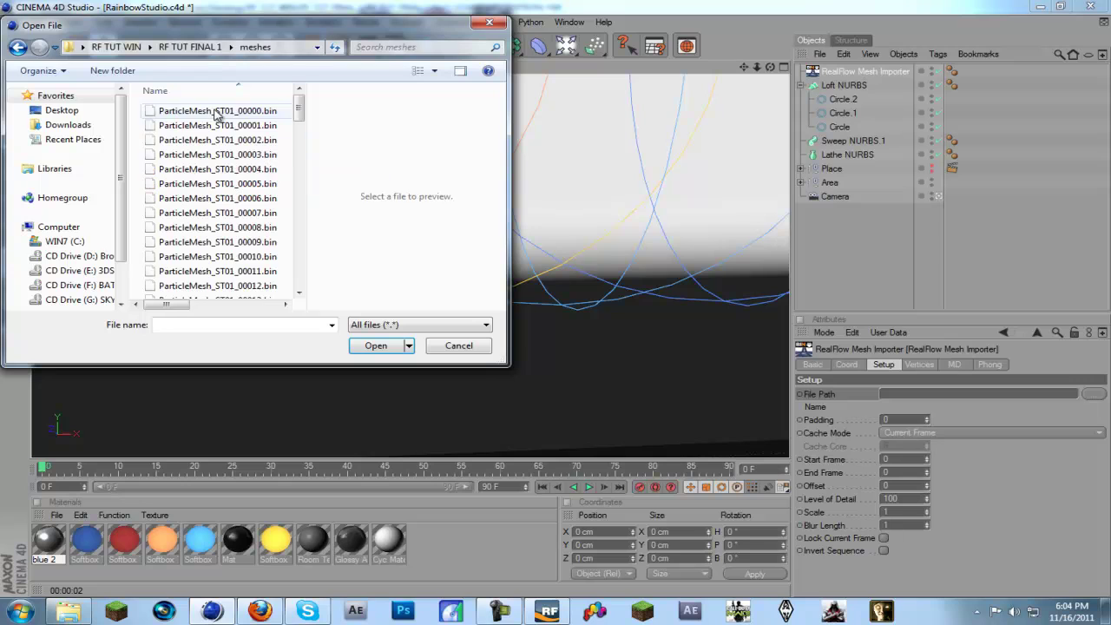
left_click(216, 111)
left_click(375, 346)
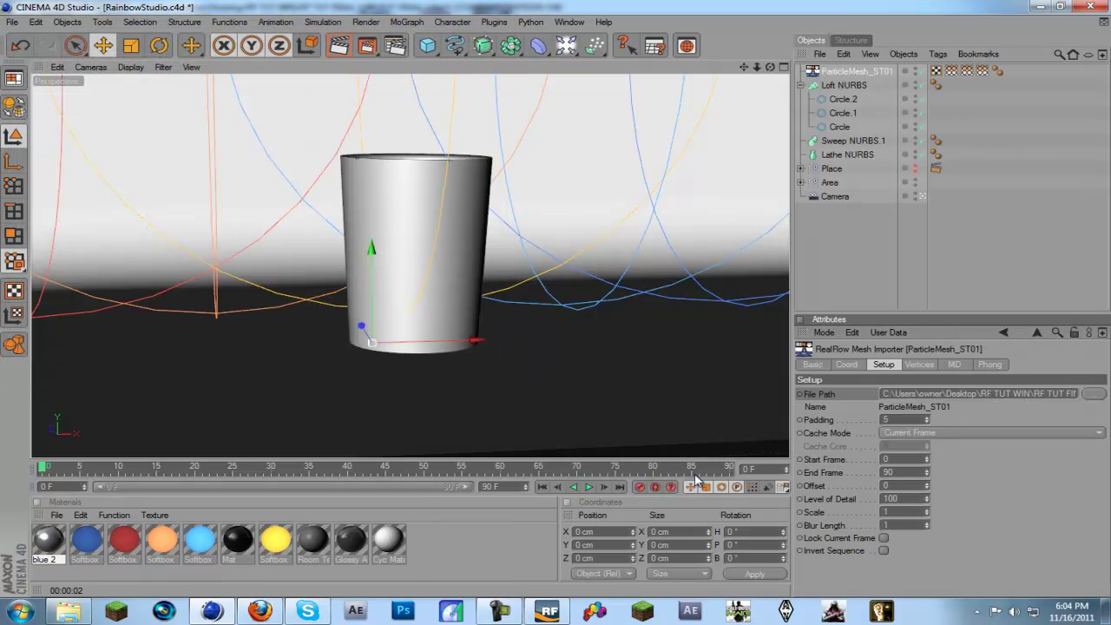
Scrub through the imported liquid mesh animation up to frame 90
left_click_drag(58, 470, 73, 472)
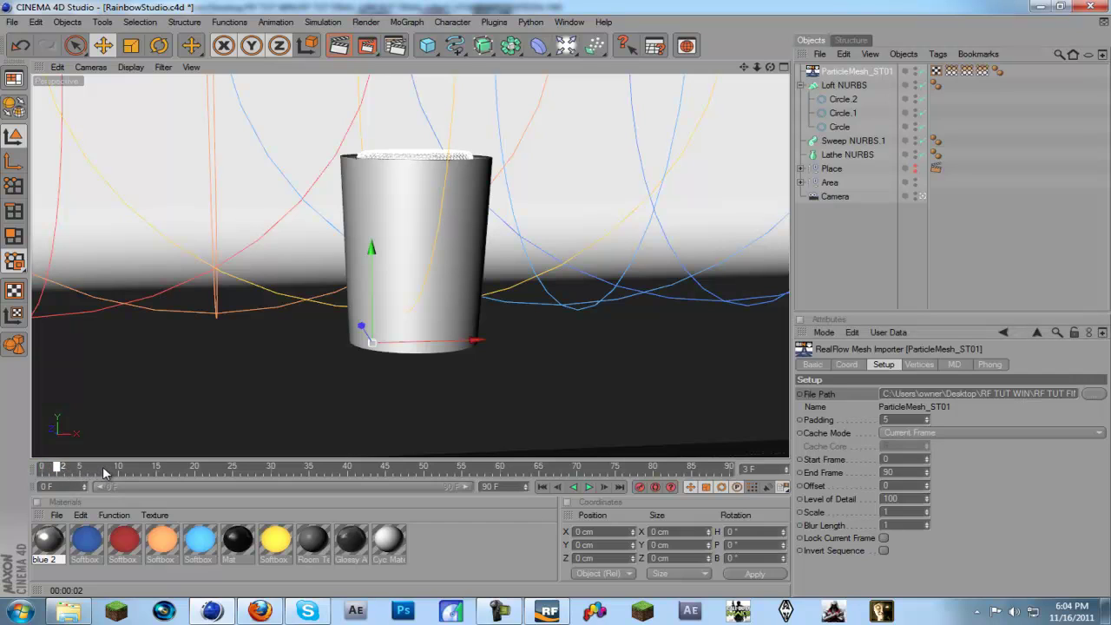
key("Return")
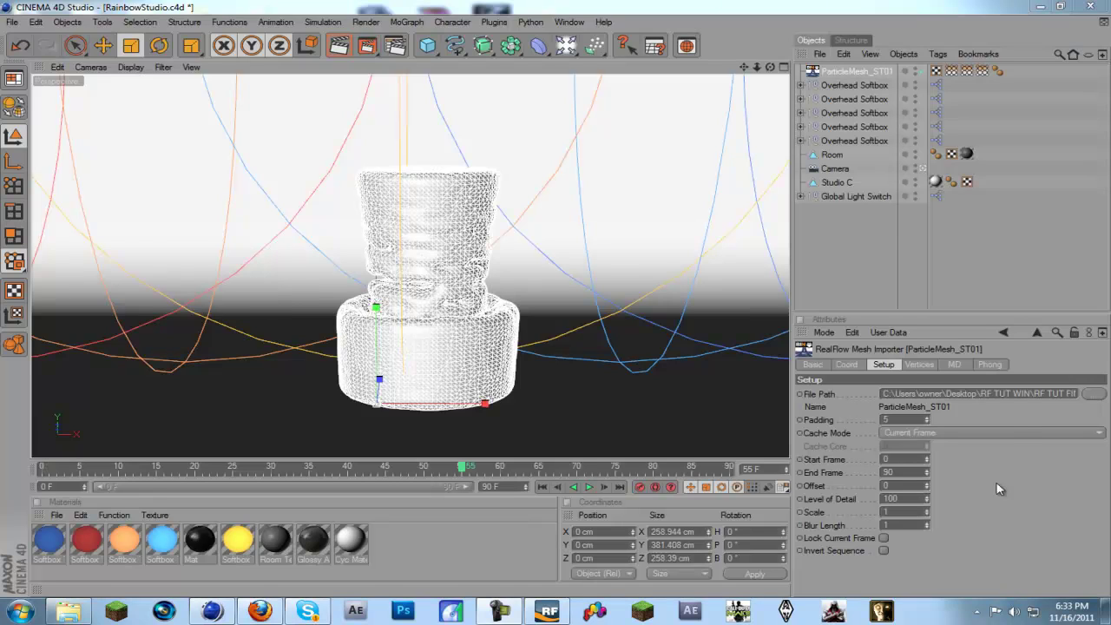
scroll(469, 335, "down", 2)
scroll(468, 335, "up", 3)
left_click_drag(461, 467, 1014, 567)
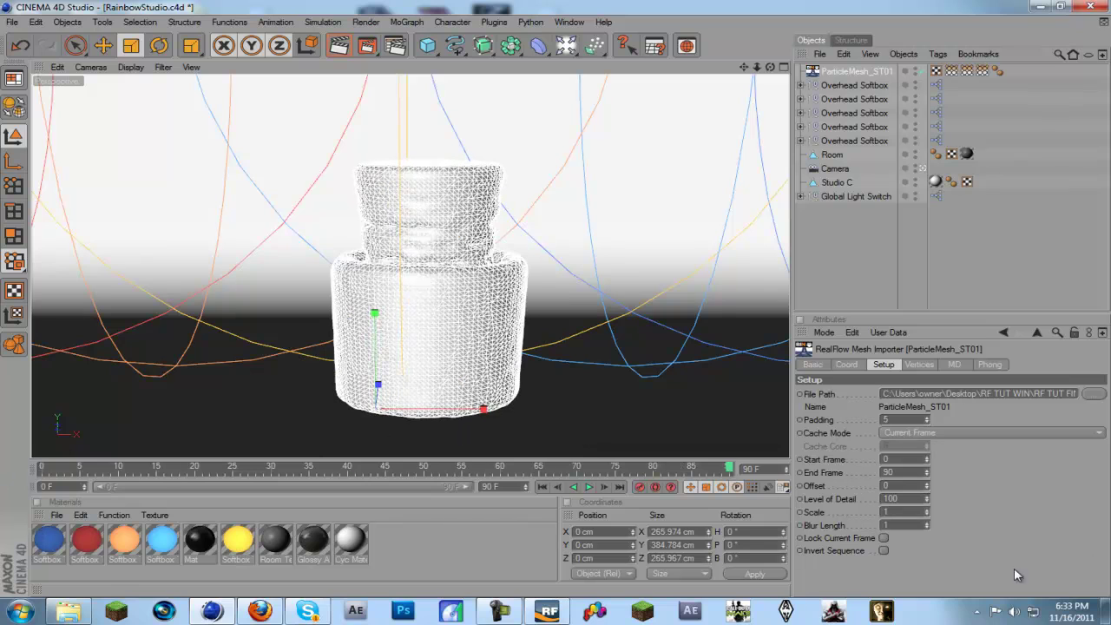
Render a viewport preview of the imported liquid mesh in the studio scene at frame 90
left_click(589, 327)
left_click(339, 46)
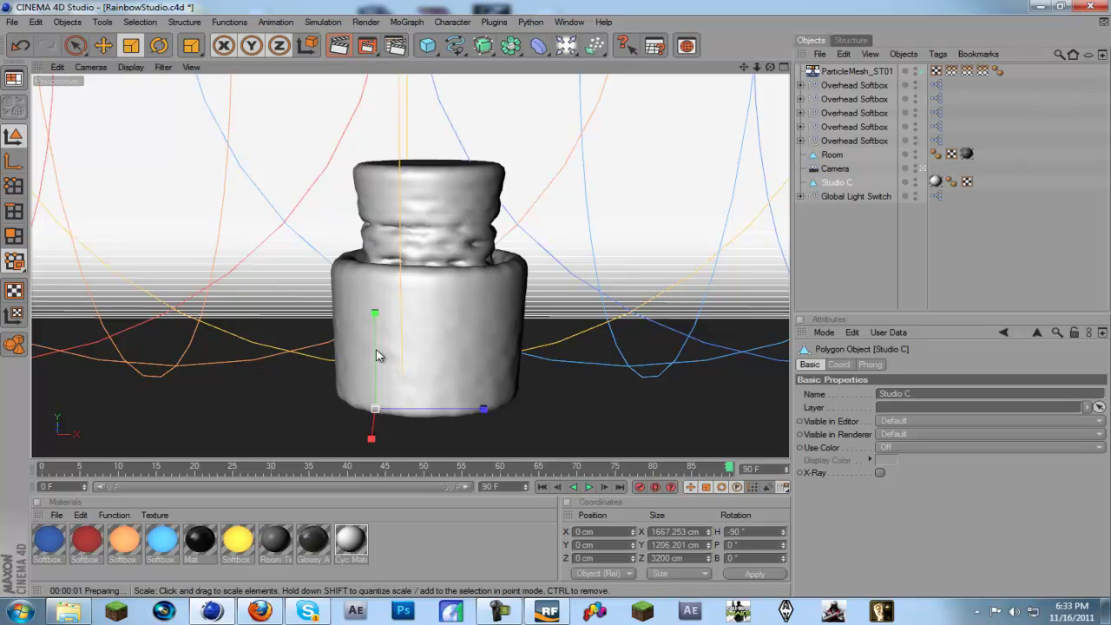
left_click(436, 340)
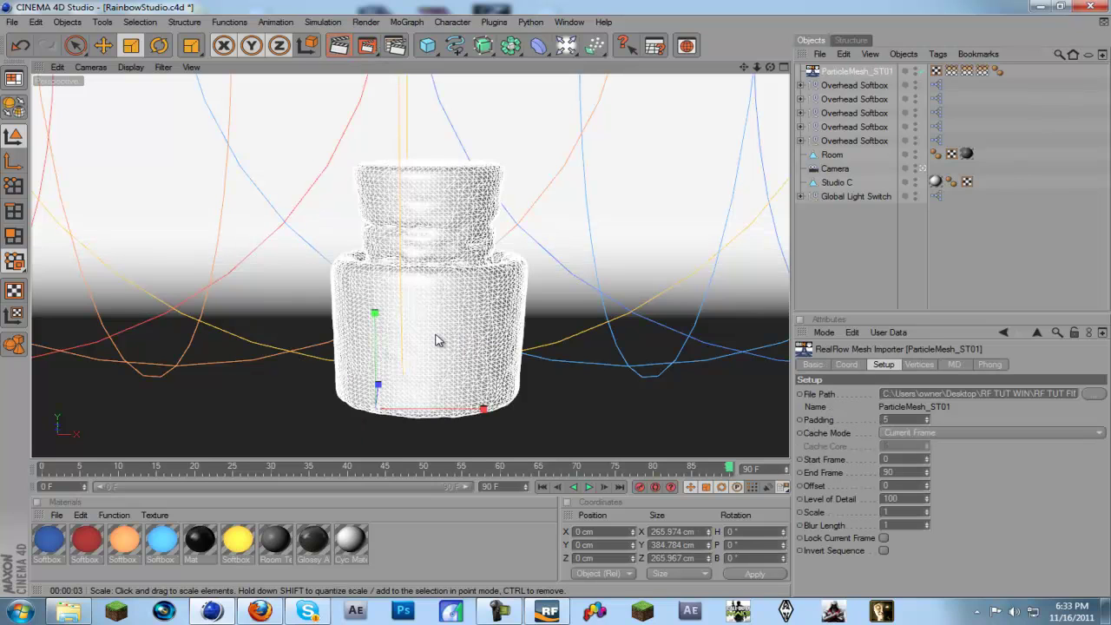
key("ctrl+r")
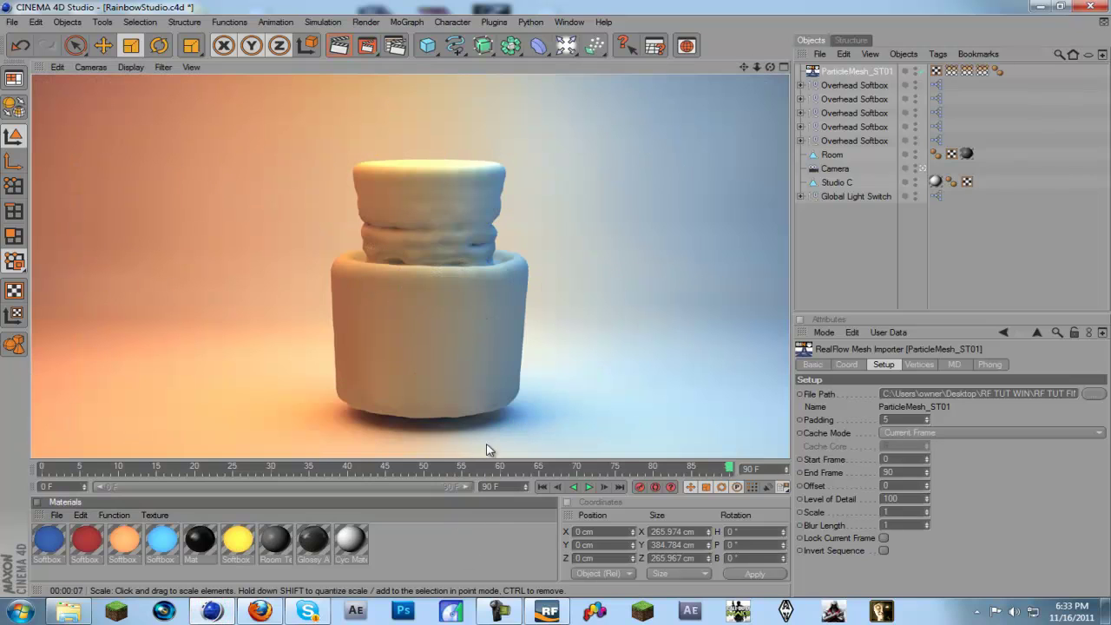
Move the timeline to frame 54, then create a new material and open its Color settings
left_click_drag(488, 467, 454, 473)
double_click(455, 552)
double_click(44, 534)
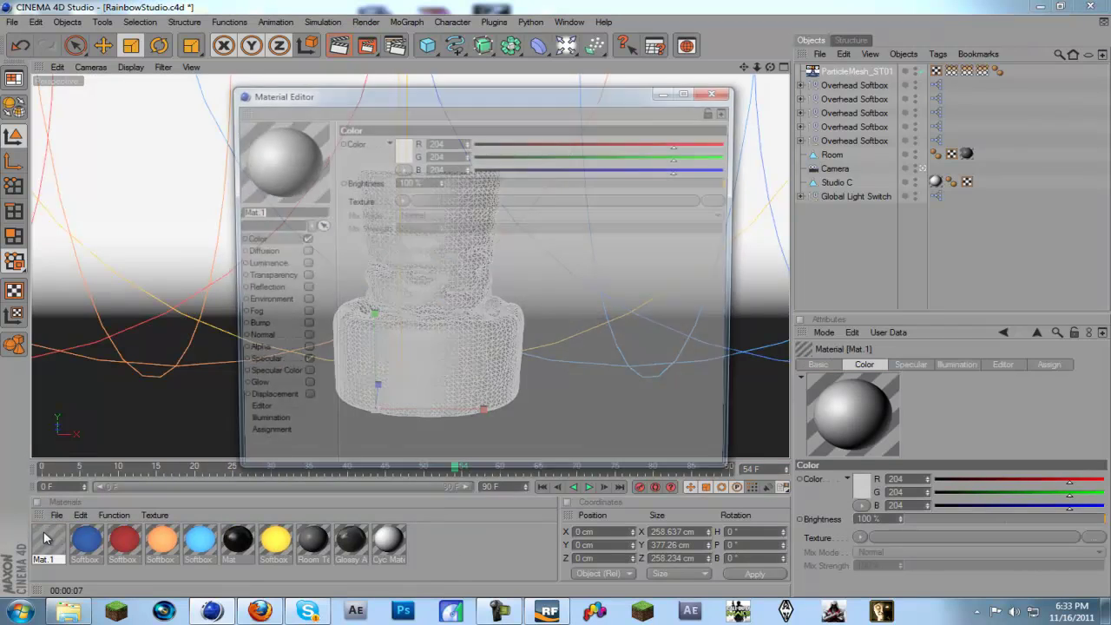
left_click(243, 238)
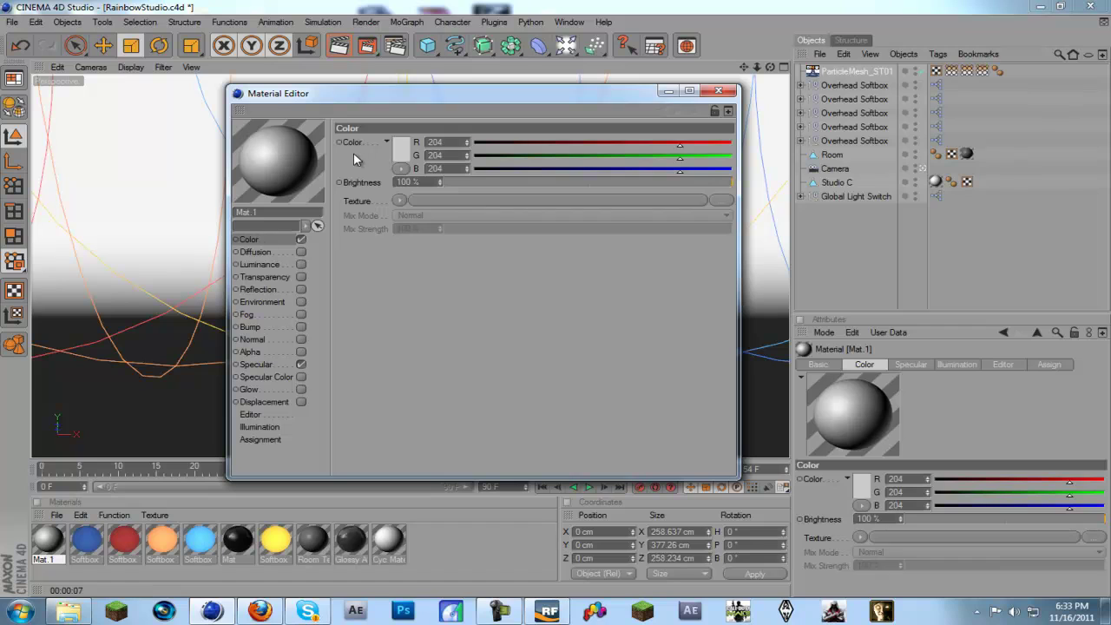
Set the new material's color to light cyan, RGB 96, 255, 249
left_click(403, 149)
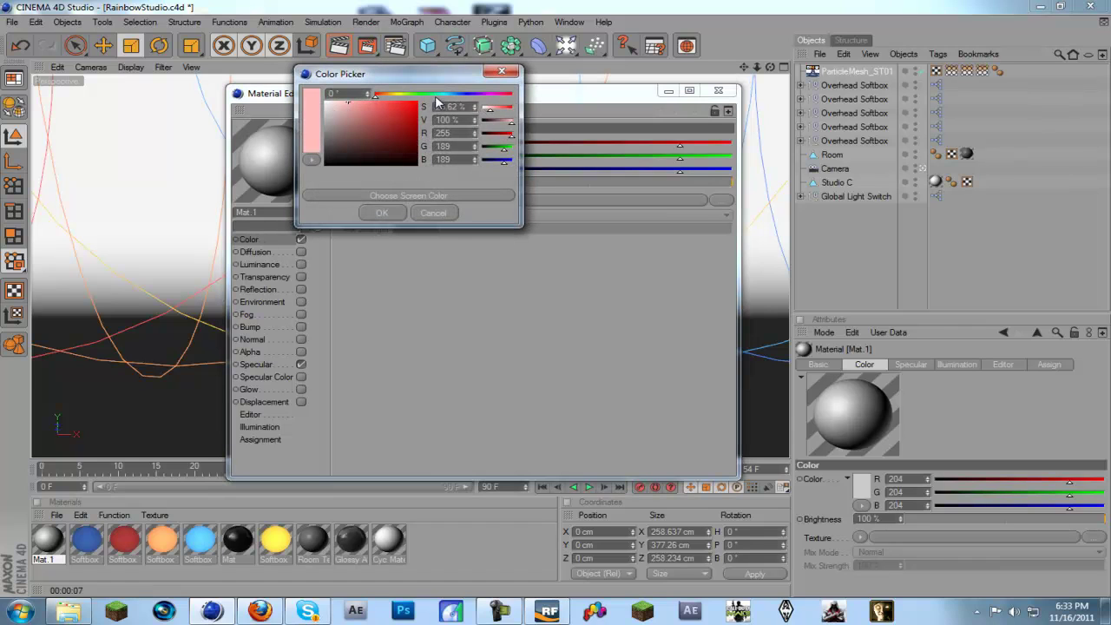
left_click(438, 94)
left_click(384, 105)
left_click(381, 212)
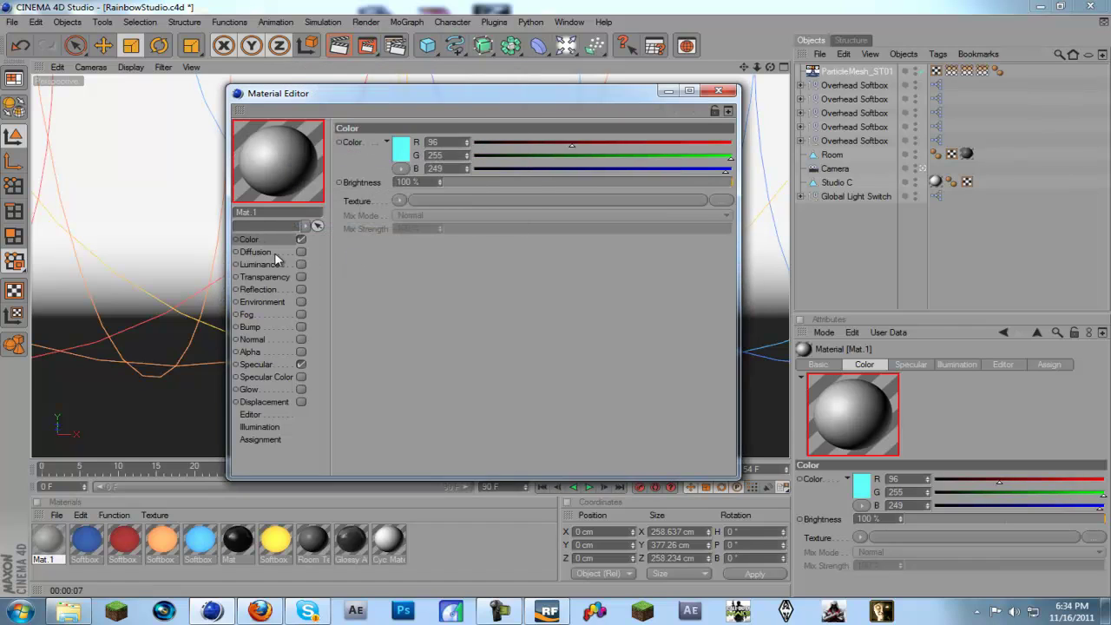
Enable Luminance on the new material and set its brightness to 52%
left_click(270, 253)
left_click(265, 264)
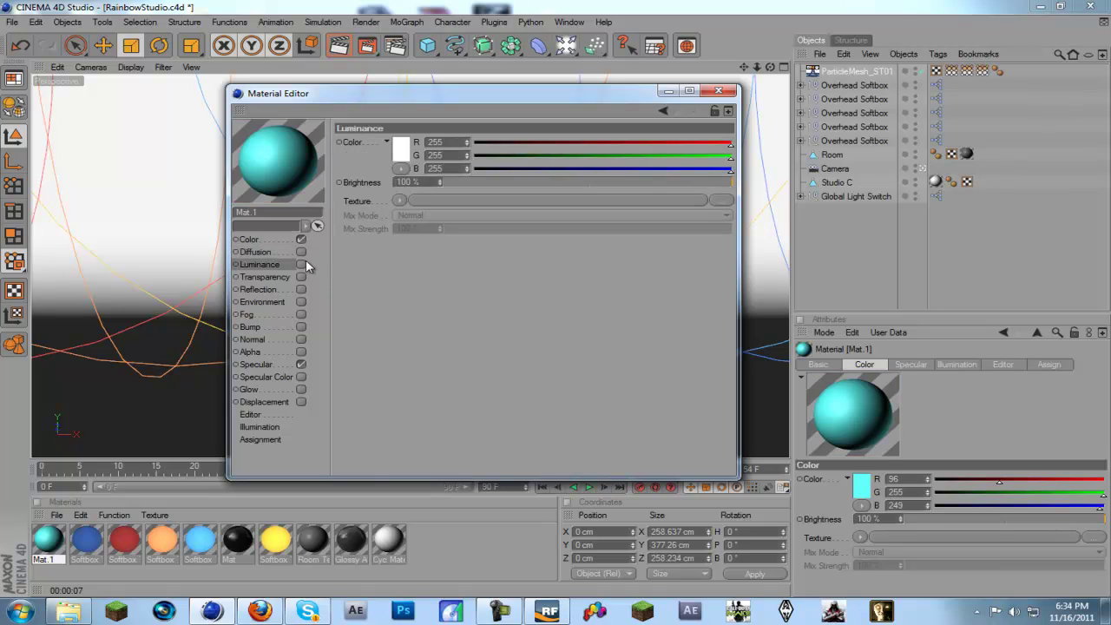
left_click(301, 264)
left_click_drag(630, 184, 604, 187)
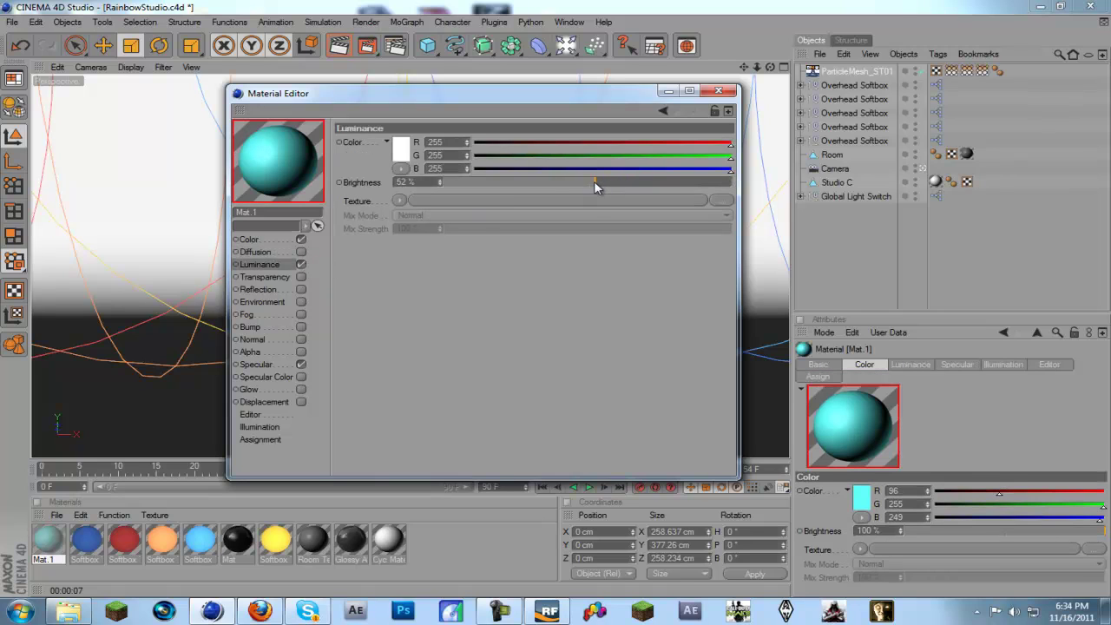
Enable Transparency on the new material and set its refraction to 1.5
left_click(248, 277)
left_click(301, 277)
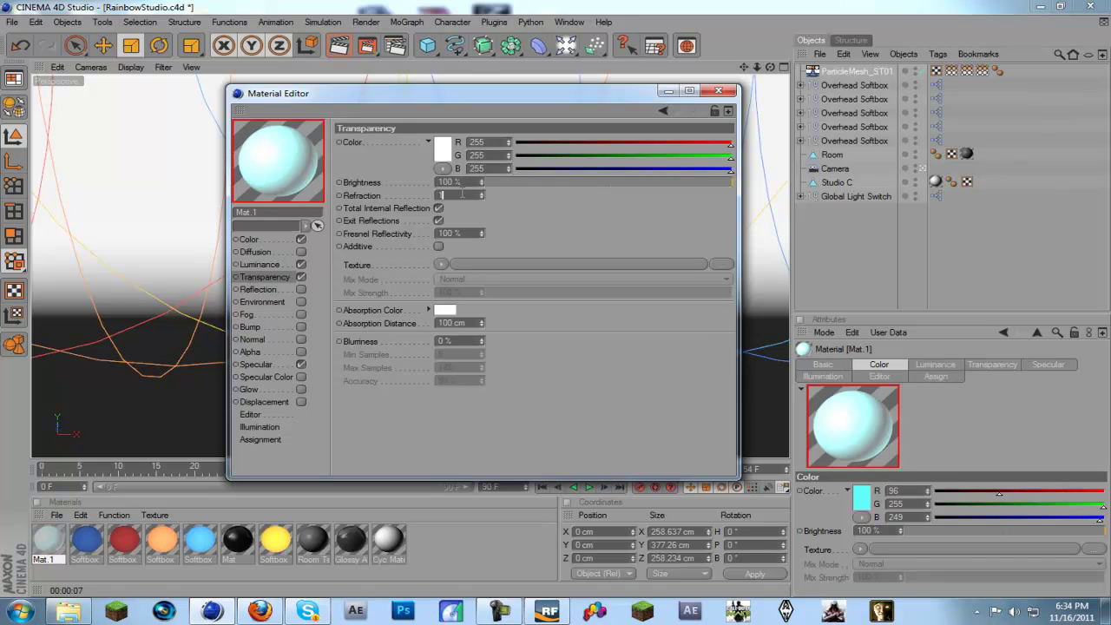
type(".5")
key("Return")
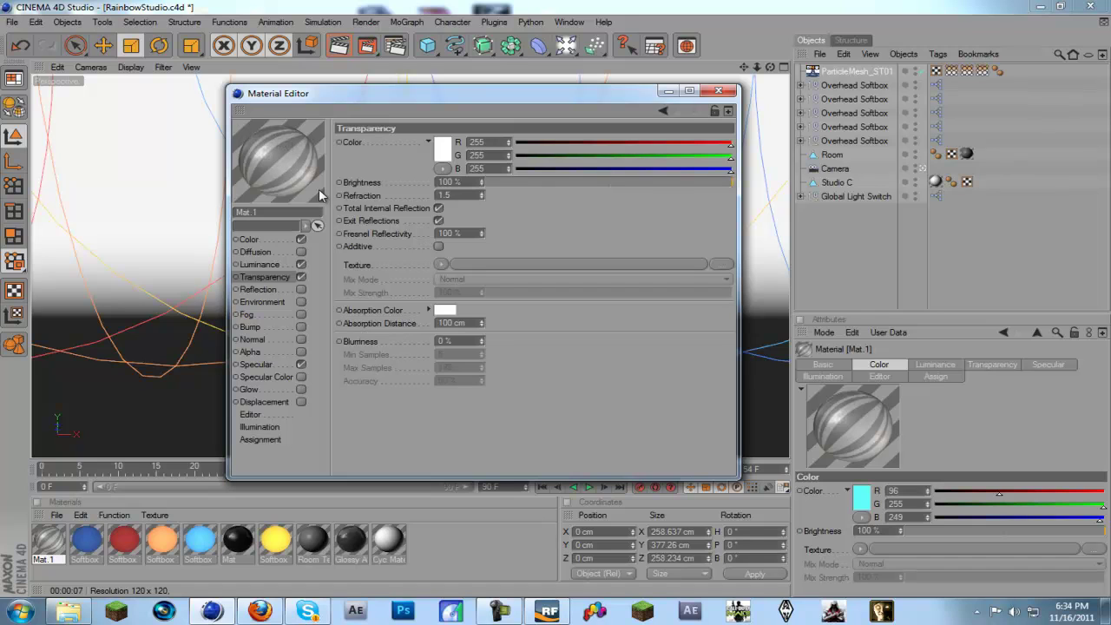
Enable Reflection with a Fresnel texture in Multiply mode at 59% mix strength, and lower the reflection brightness
left_click(260, 288)
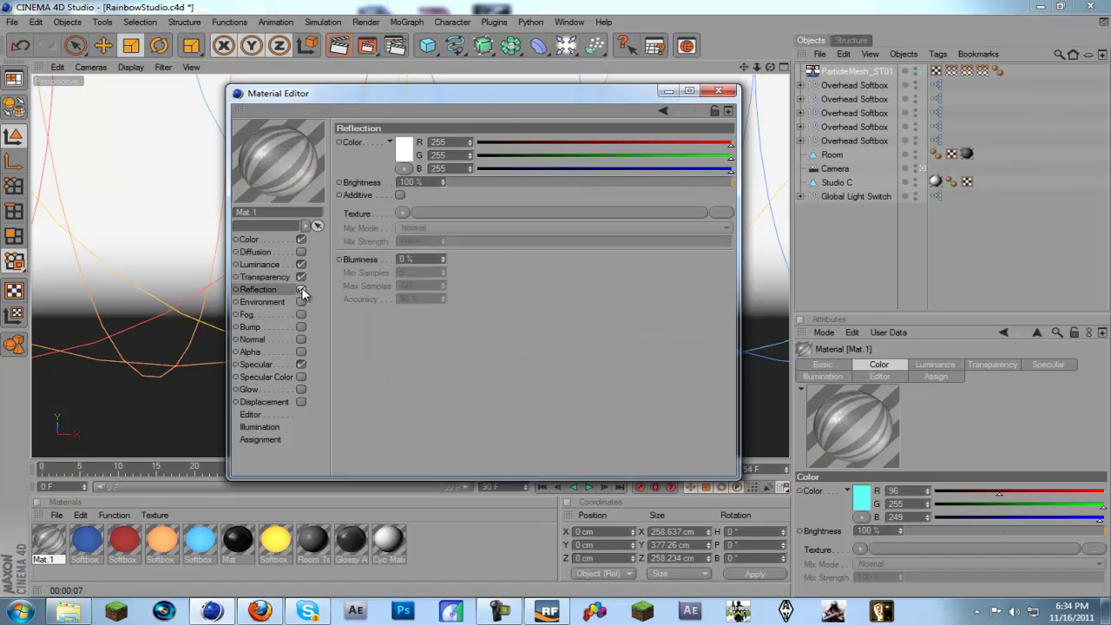
left_click(402, 212)
left_click(408, 355)
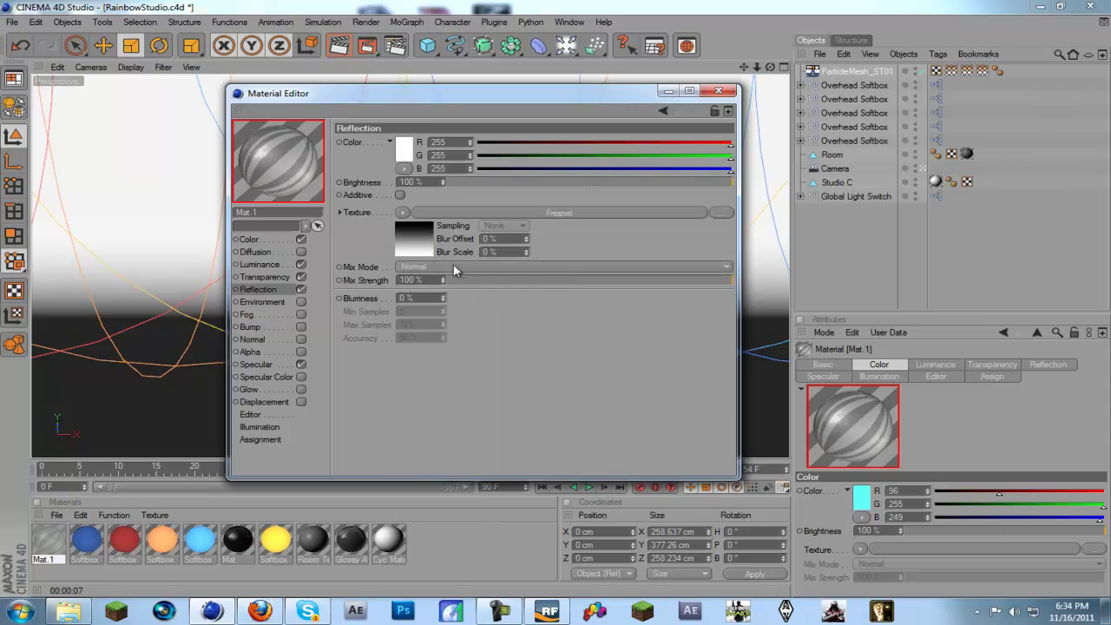
left_click(452, 264)
left_click(434, 322)
left_click(615, 279)
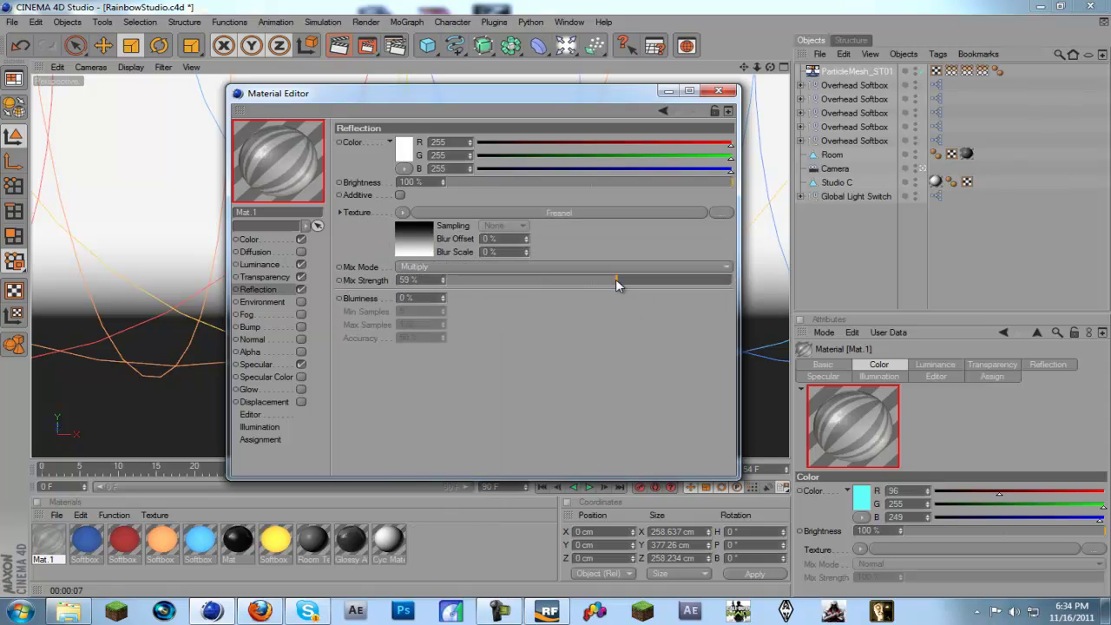
left_click(615, 183)
left_click(589, 180)
Enable the new material's Bump channel and load a Noise texture into it
left_click(261, 301)
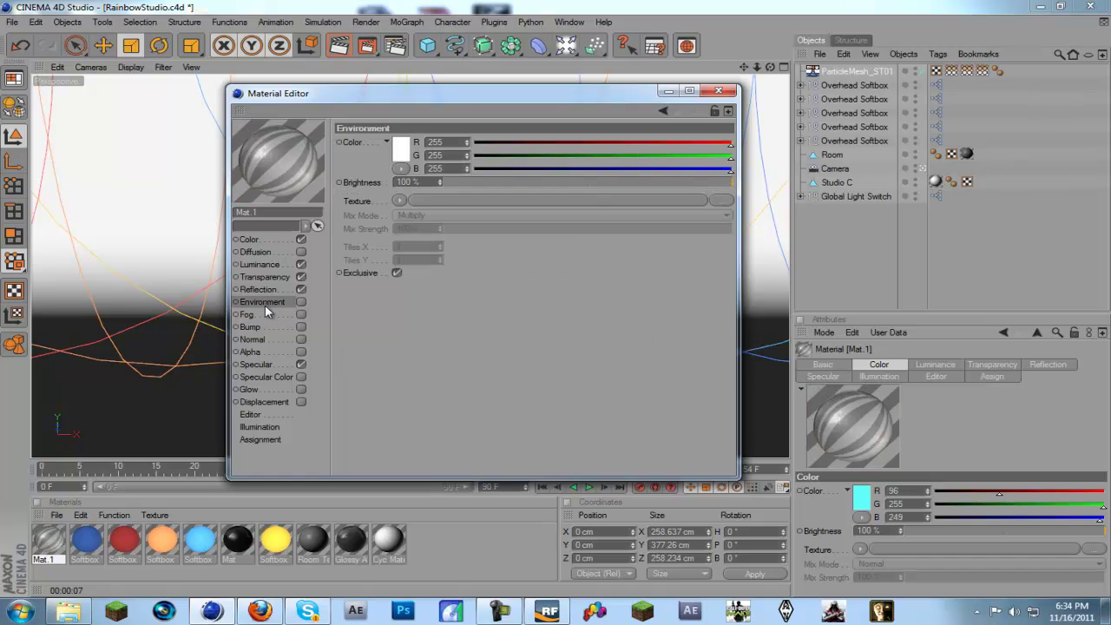
left_click(261, 314)
left_click(267, 327)
left_click(301, 326)
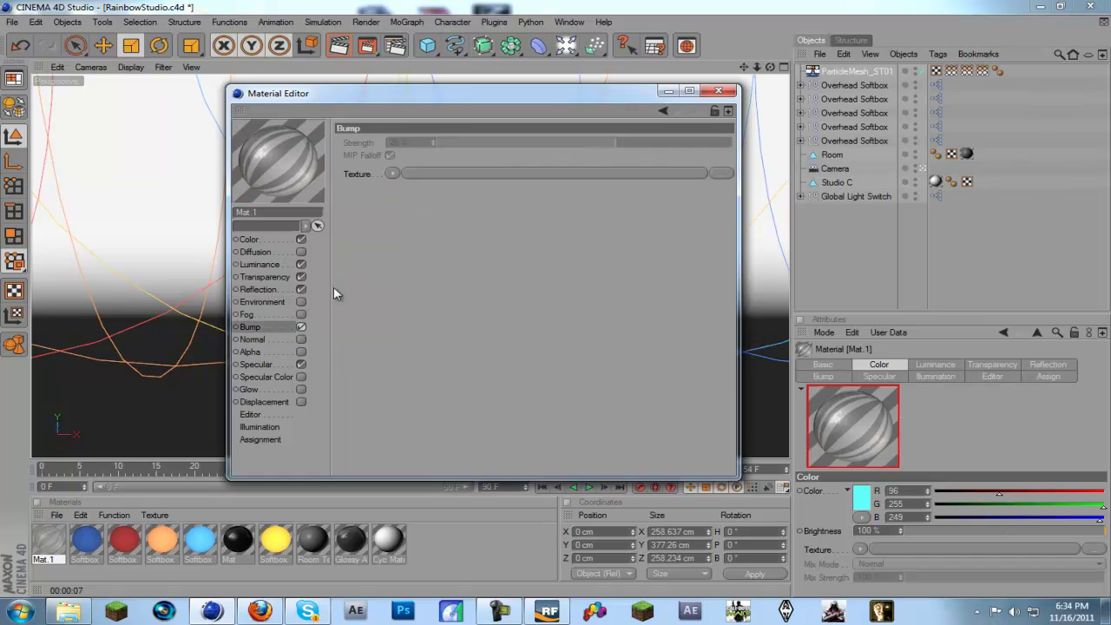
left_click(393, 173)
left_click(408, 343)
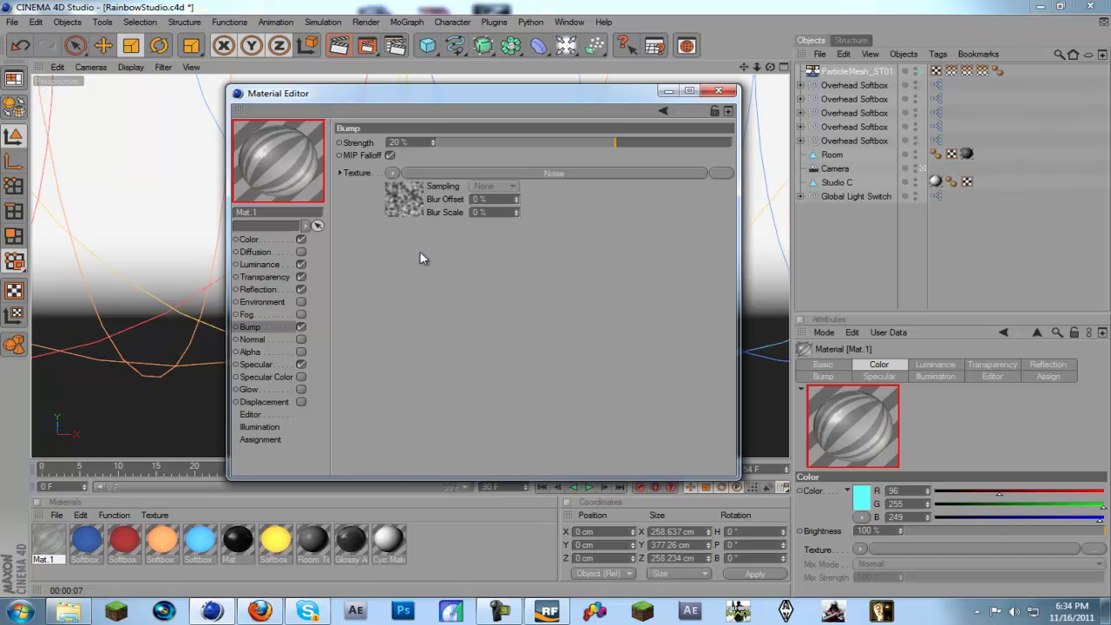
Replace the bump texture with the Water surface shader
left_click(392, 174)
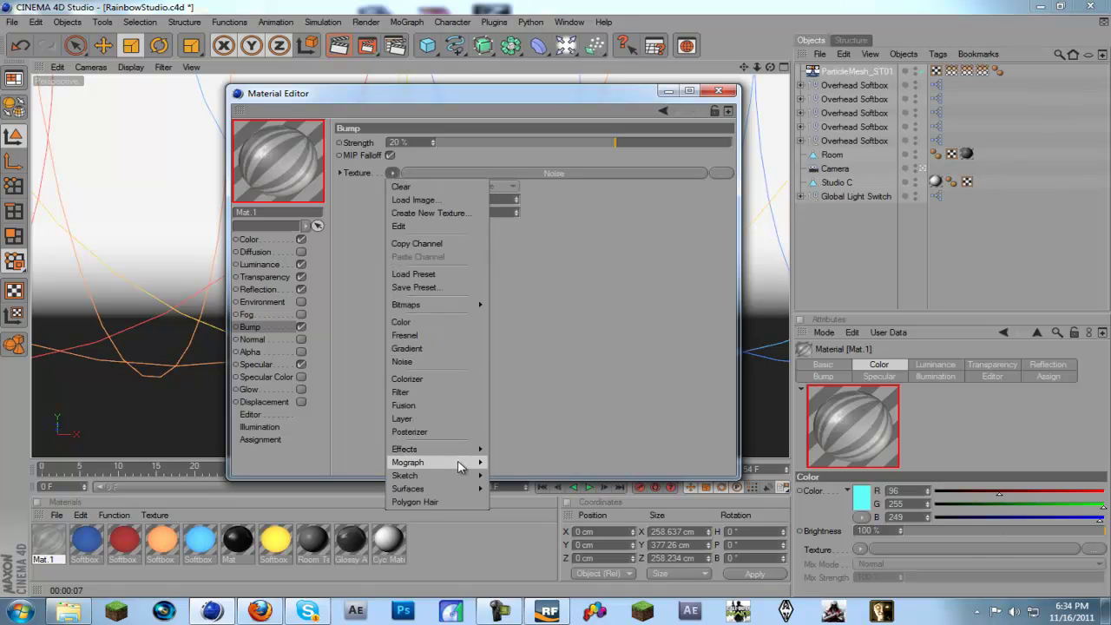
mouse_move(436, 491)
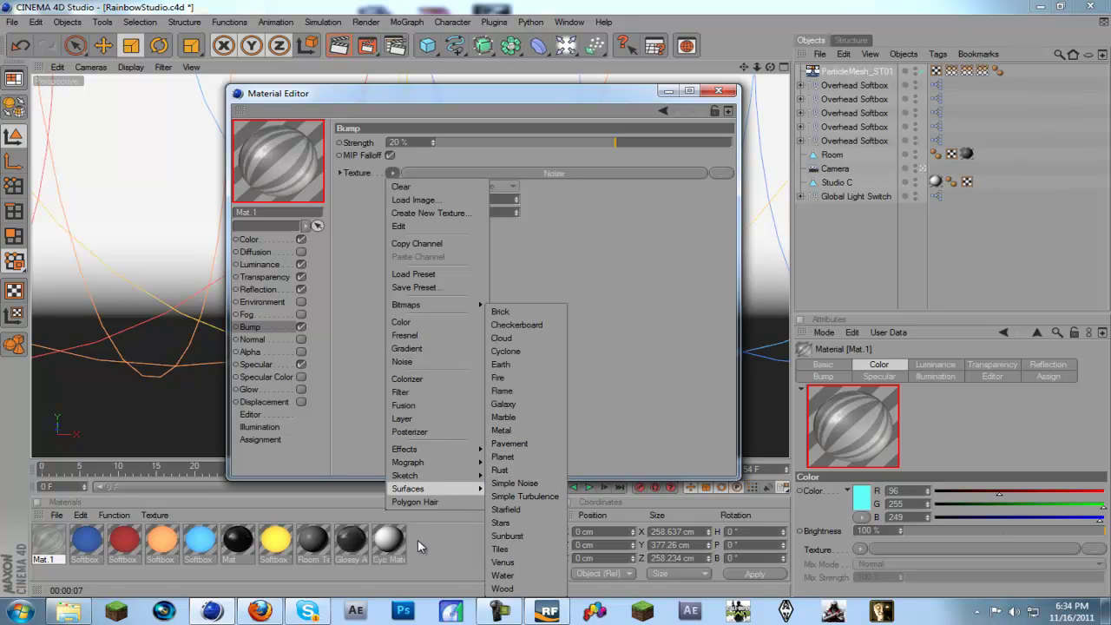
left_click(502, 575)
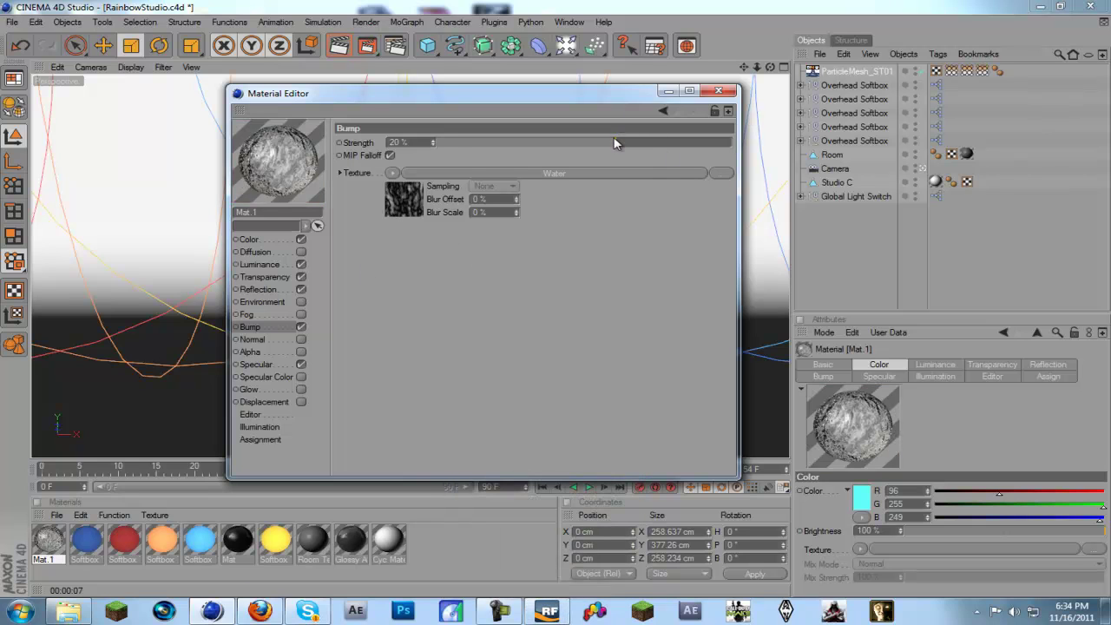
Apply the new material to the ParticleMesh_ST01 object and render a viewport preview at frame 54
left_click(719, 91)
left_click_drag(39, 540, 852, 70)
left_click(661, 210)
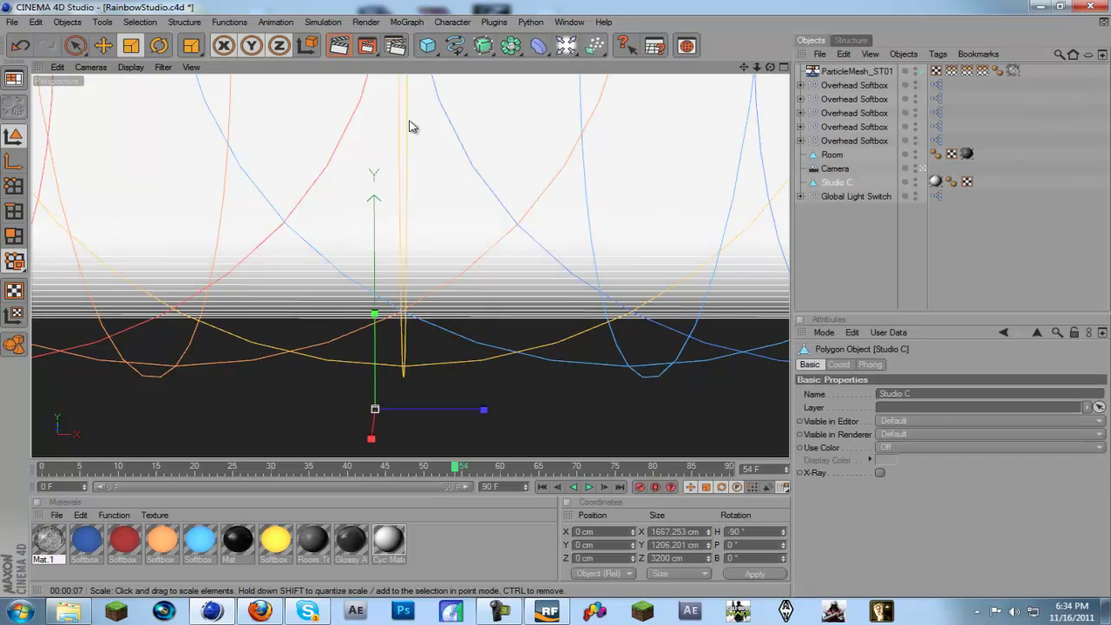
left_click(338, 45)
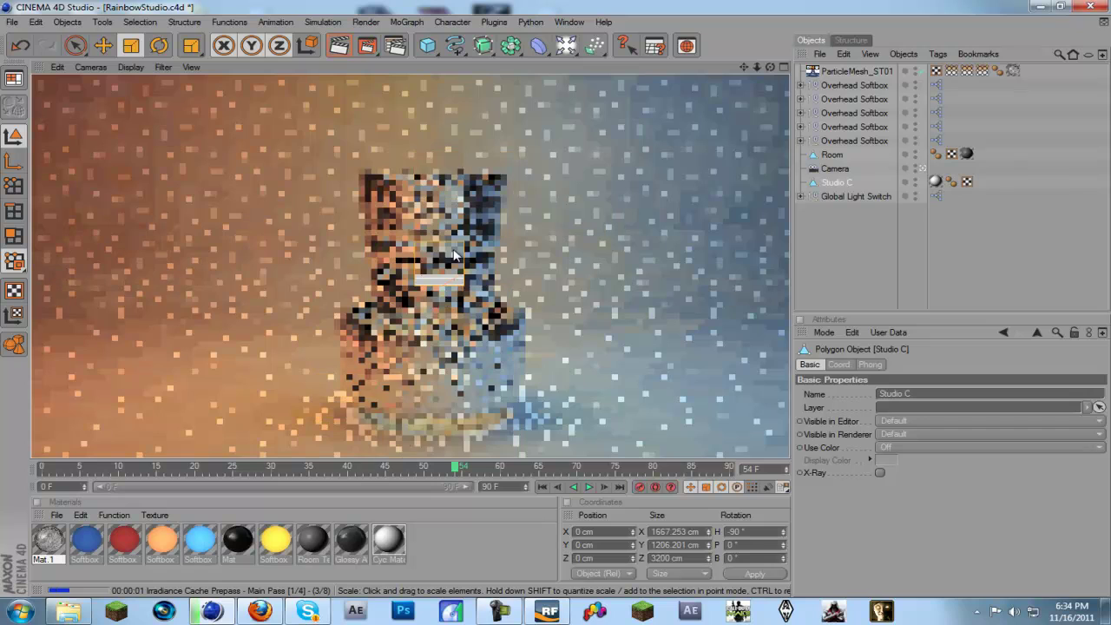